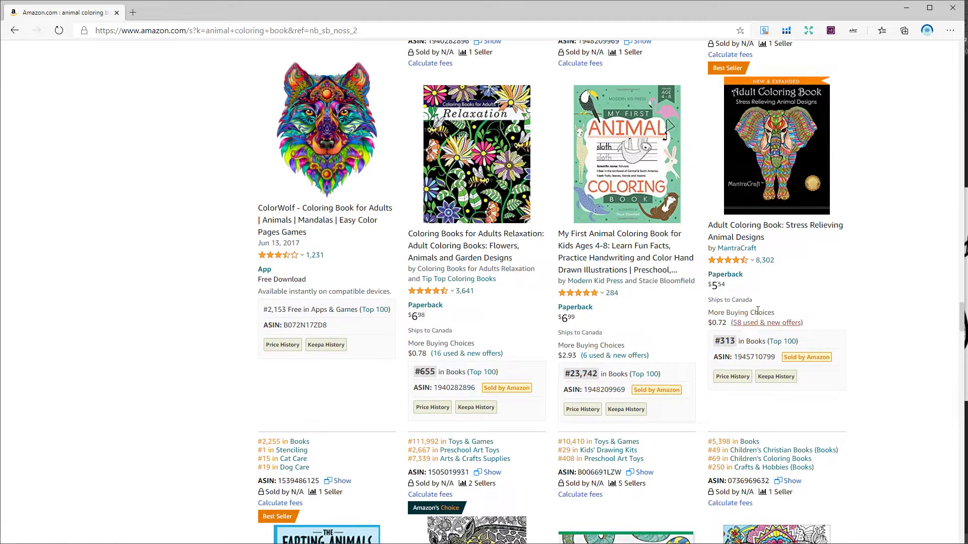
Step: Check the product details of "Adult Coloring Book: Stress Relieving Animal Designs" and bring up the options for its listing link
{"action": "mouse_move", "coordinate": [785, 197]}
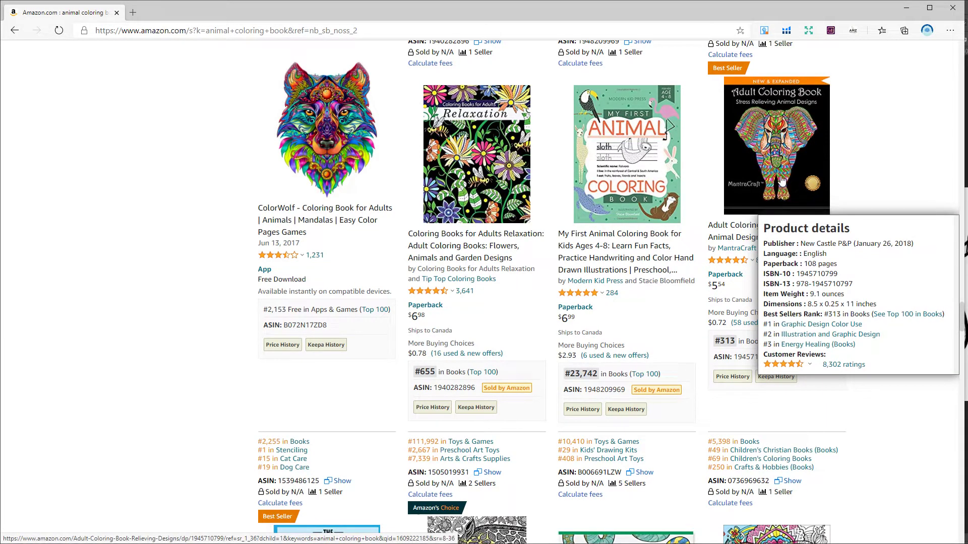
{"action": "right_click", "coordinate": [782, 172]}
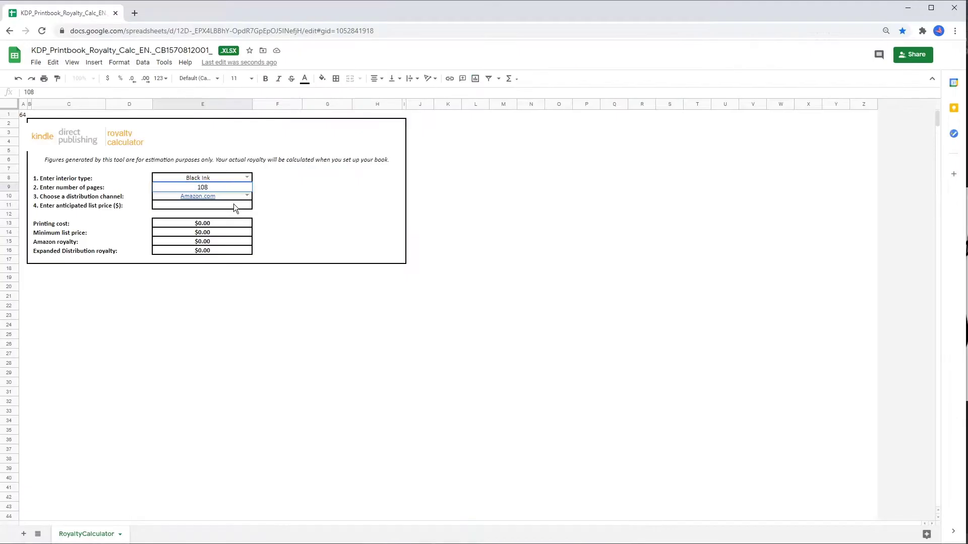
Step: Enter 5.54 as the anticipated list price in the KDP royalty calculator spreadsheet
{"action": "left_click", "coordinate": [234, 204]}
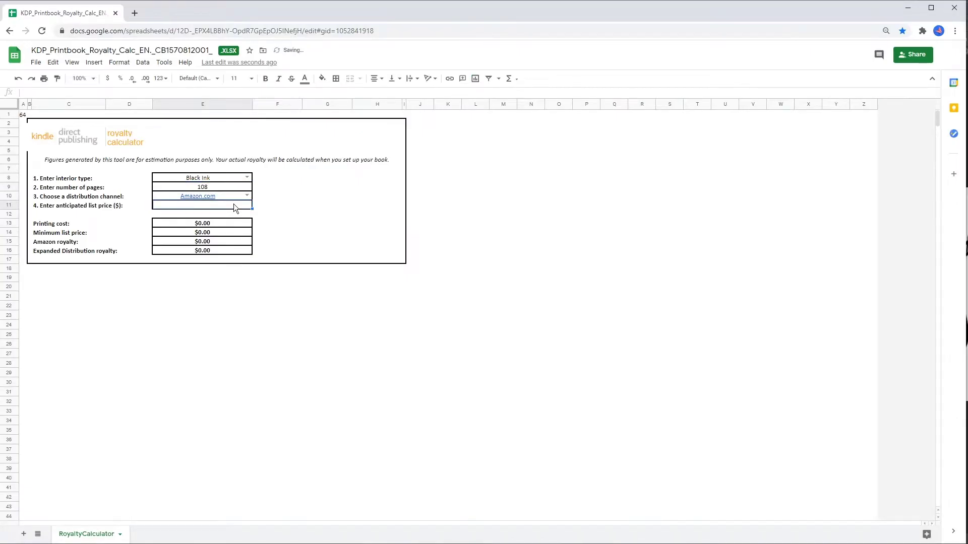
{"action": "type", "text": "5.54"}
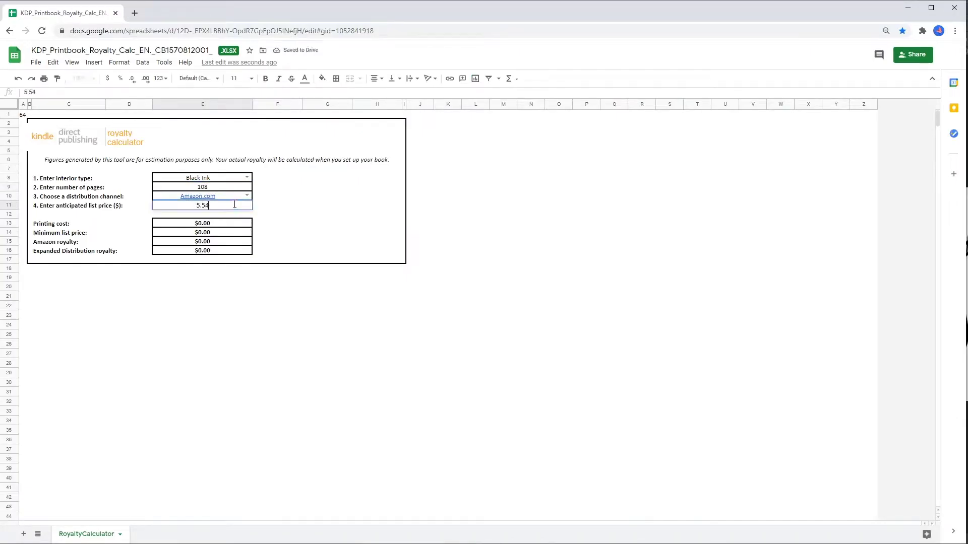
{"action": "key", "text": "Tab"}
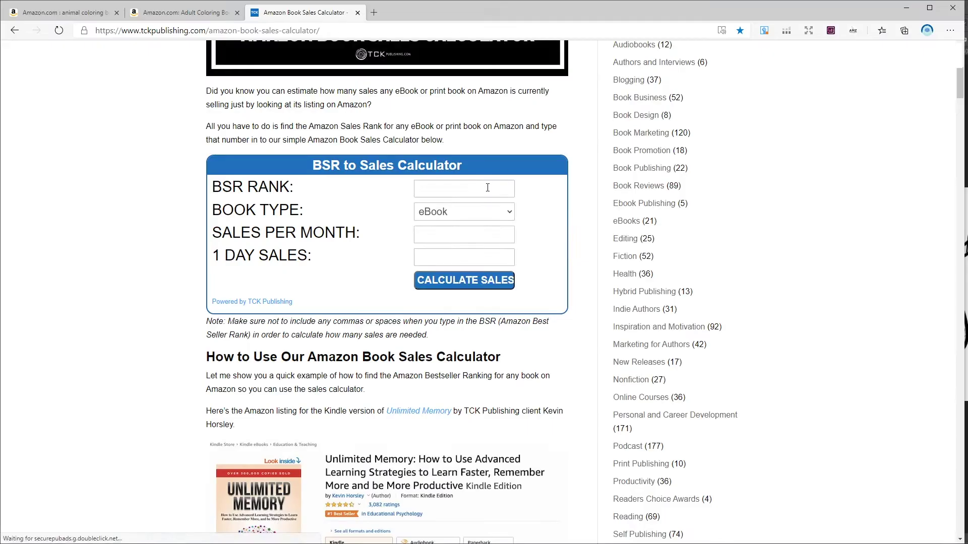
Step: Calculate the sales estimate in the BSR to Sales Calculator for rank 313 with the book type set to Book
{"action": "left_click", "coordinate": [488, 188]}
{"action": "type", "text": "313"}
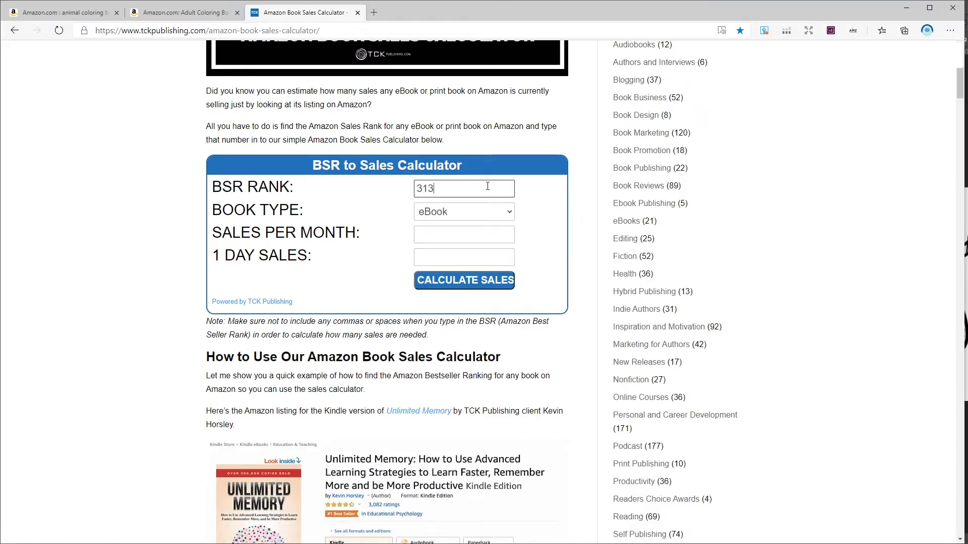
{"action": "left_click", "coordinate": [477, 210]}
{"action": "left_click", "coordinate": [456, 238]}
{"action": "left_click", "coordinate": [462, 281]}
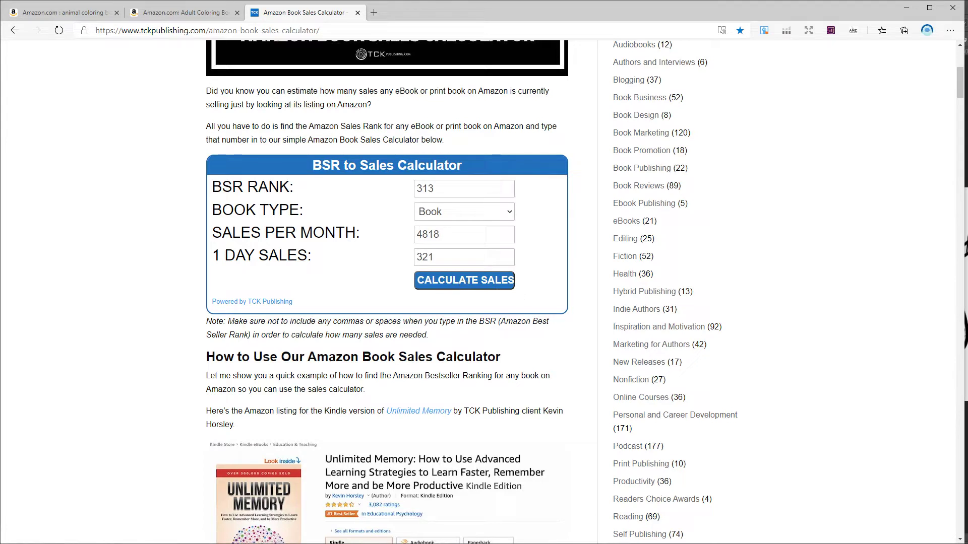
Step: Switch to Calculator and multiply the displayed 1.18 royalty by 4818 monthly sales
{"action": "key", "text": "alt+Tab"}
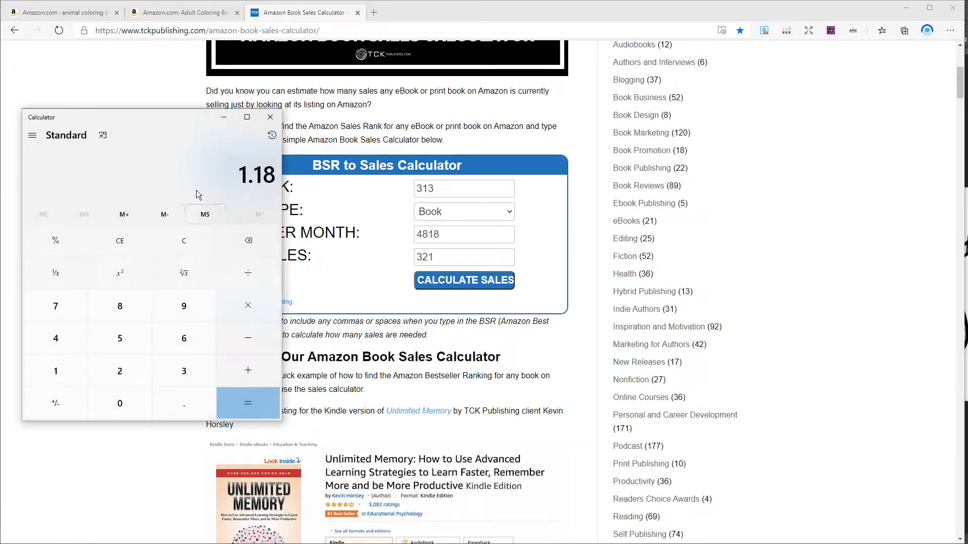
{"action": "left_click", "coordinate": [224, 304]}
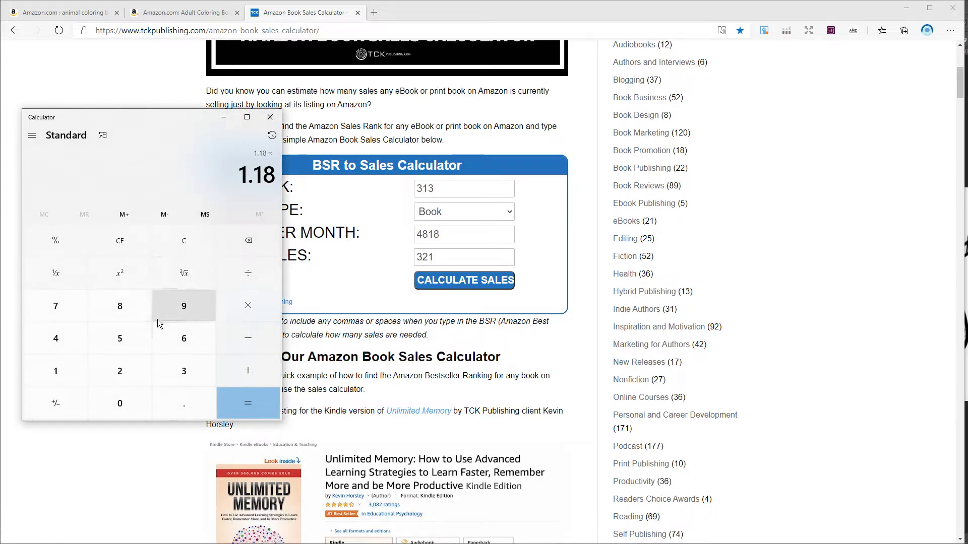
{"action": "left_click", "coordinate": [80, 340]}
{"action": "left_click", "coordinate": [132, 309]}
{"action": "left_click", "coordinate": [63, 364]}
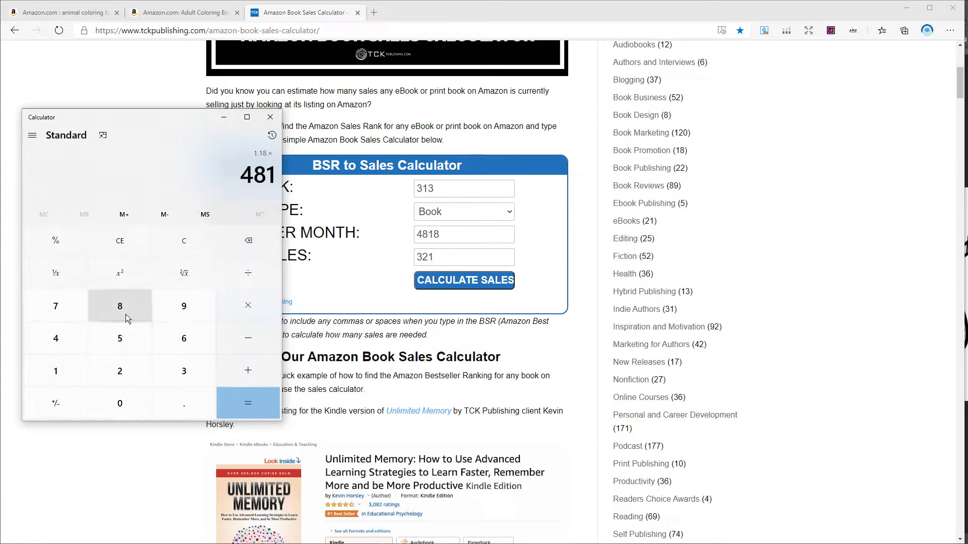
{"action": "left_click", "coordinate": [126, 313]}
{"action": "left_click", "coordinate": [253, 401]}
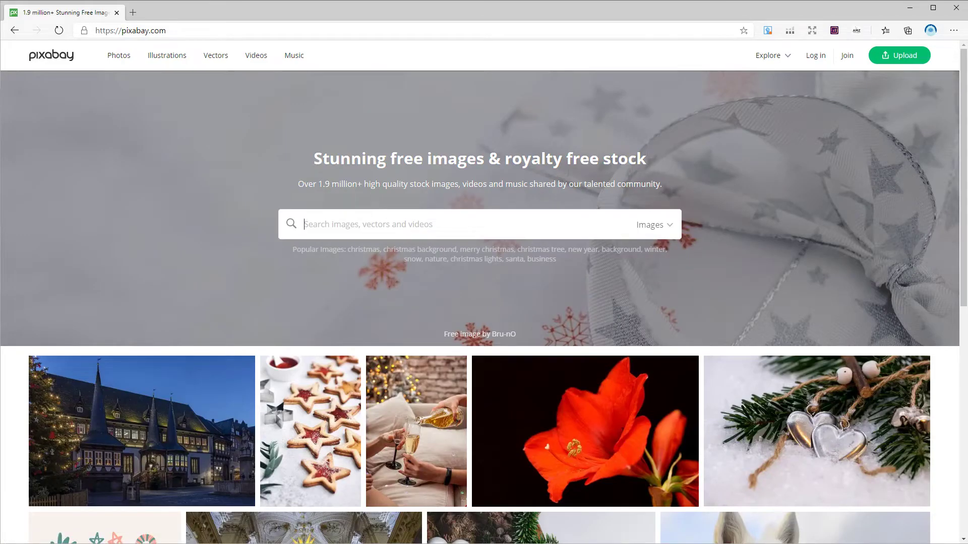
Step: Search Pixabay for "cat" and open the photo of the striped cat sitting upright against an orange background
{"action": "type", "text": "cat"}
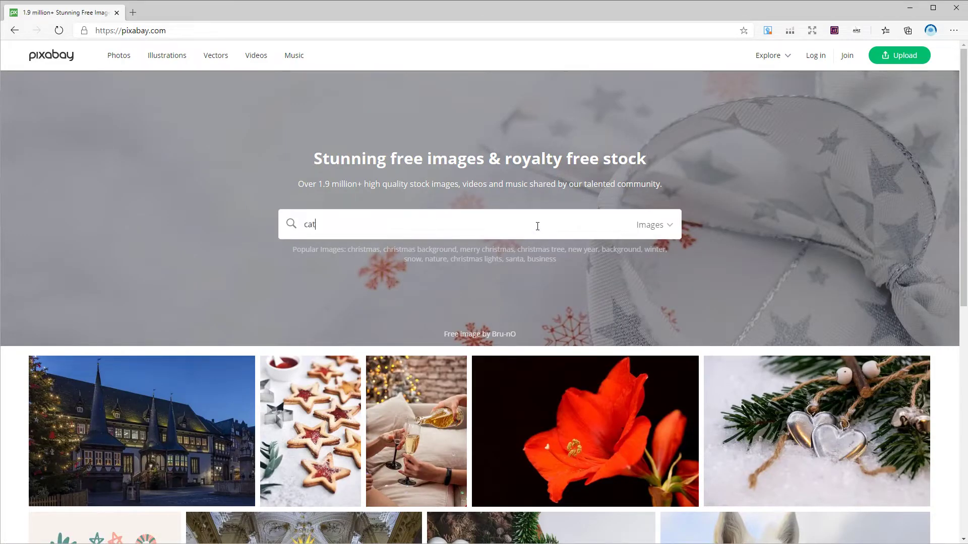
{"action": "key", "text": "Return"}
{"action": "scroll", "coordinate": [537, 231], "scroll_direction": "down", "scroll_amount": 7}
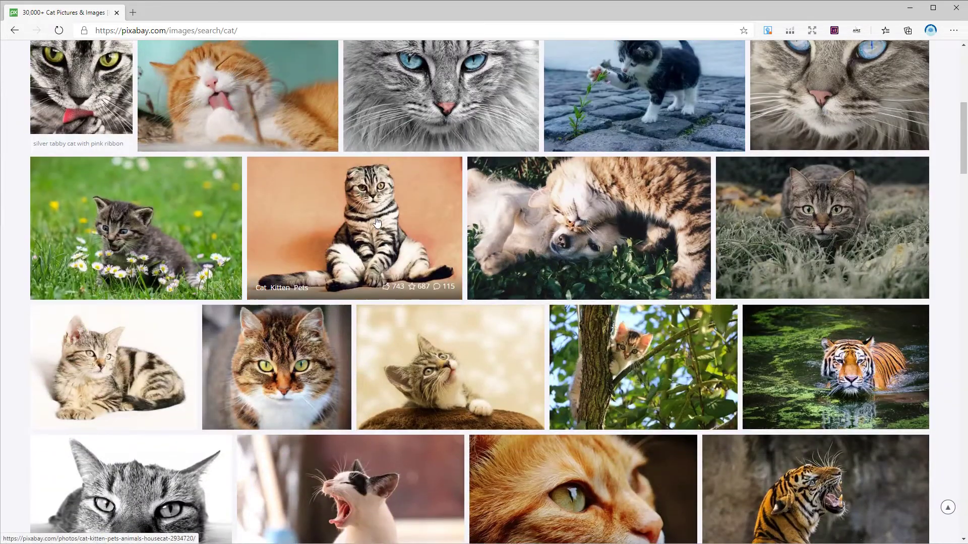
{"action": "left_click", "coordinate": [377, 222]}
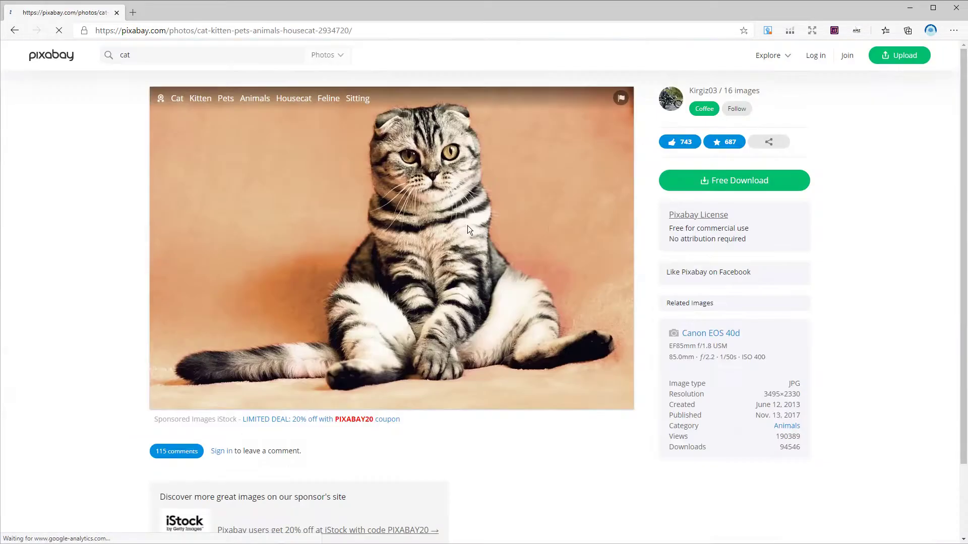
Step: Download the sitting cat photo as a 1920×1280 JPG, complete the robot check and close the download dialog
{"action": "left_click", "coordinate": [720, 189]}
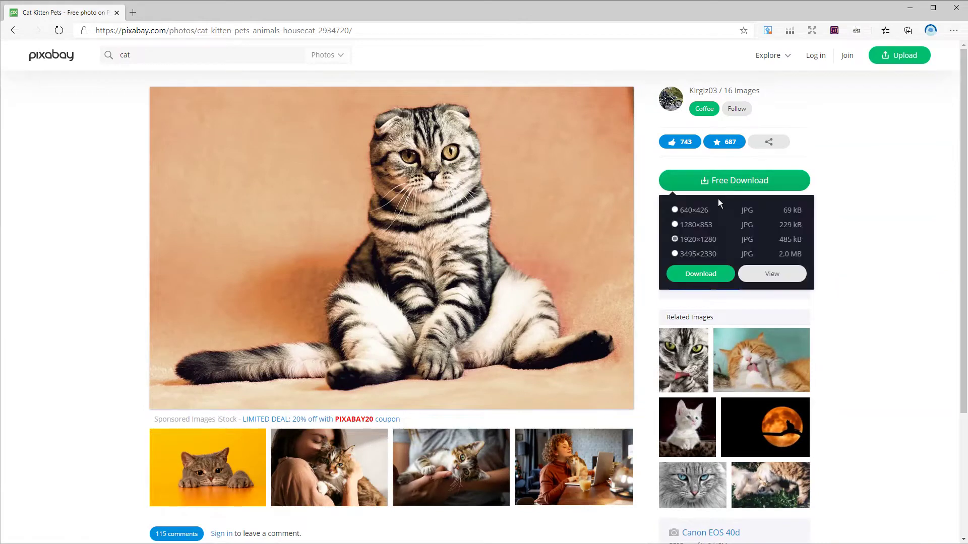
{"action": "left_click", "coordinate": [698, 274]}
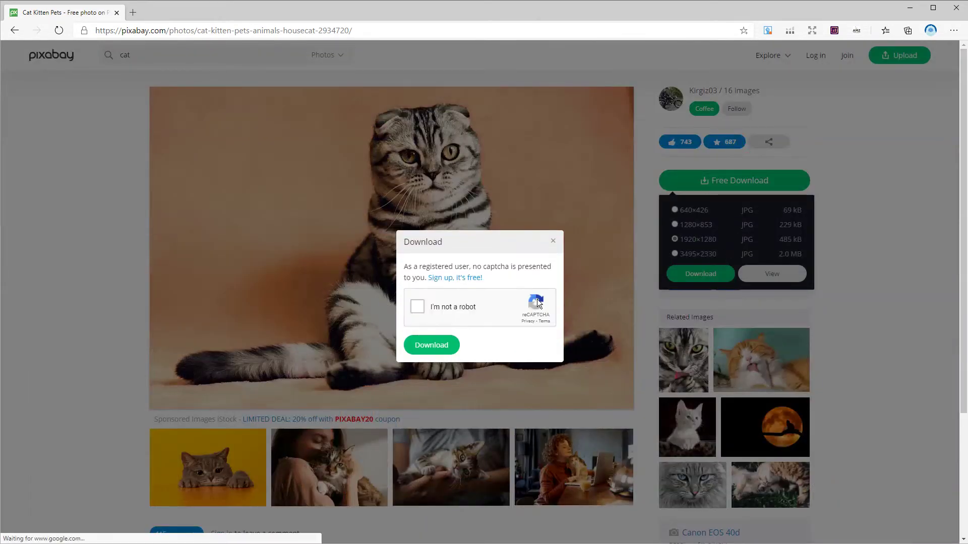
{"action": "left_click", "coordinate": [433, 307]}
{"action": "left_click", "coordinate": [553, 242]}
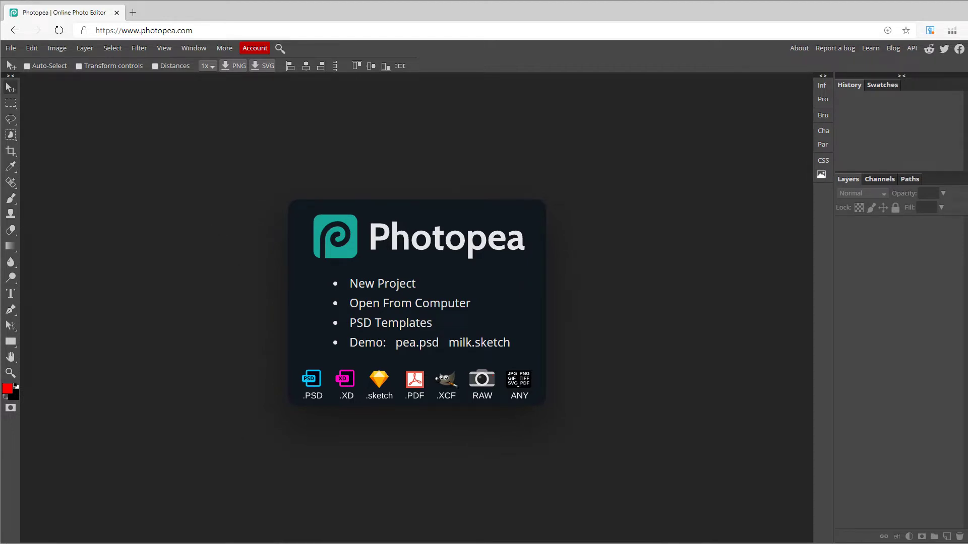
Step: Open the downloaded cat photo in Photopea
{"action": "key", "text": "alt+Tab"}
{"action": "left_click_drag", "start_coordinate": [647, 177], "coordinate": [402, 207]}
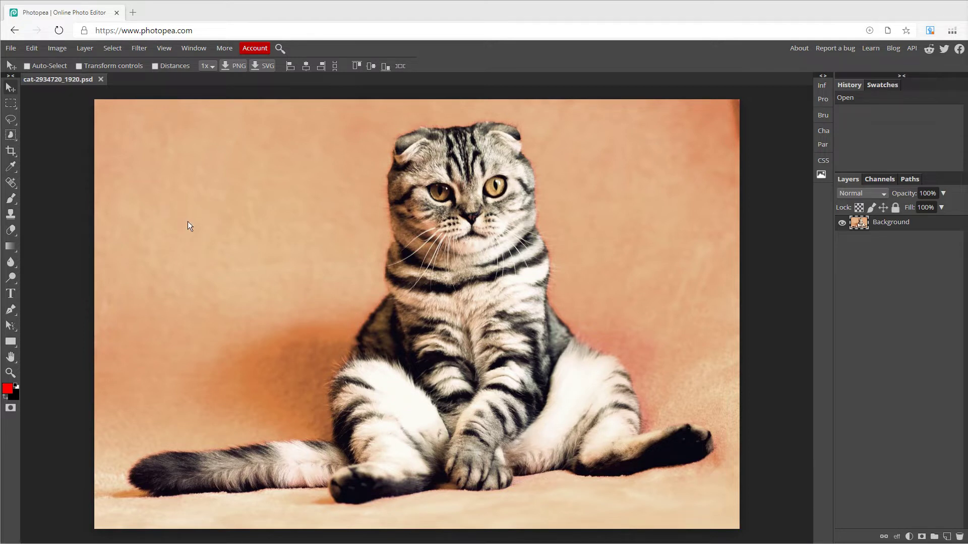
Step: Select the whole cat with the Object Selection tool and add a raster mask from the selection
{"action": "left_click", "coordinate": [10, 135]}
{"action": "left_click", "coordinate": [10, 134]}
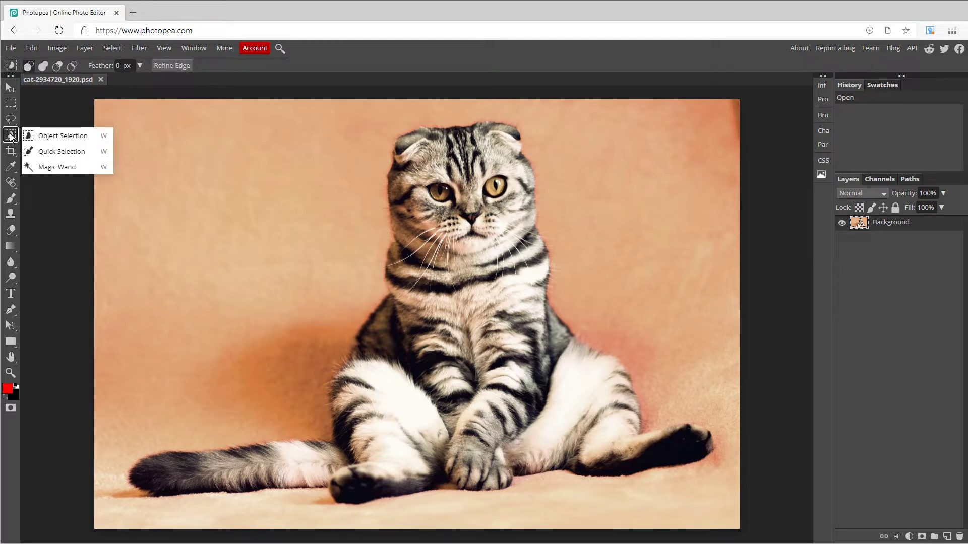
{"action": "left_click", "coordinate": [72, 135]}
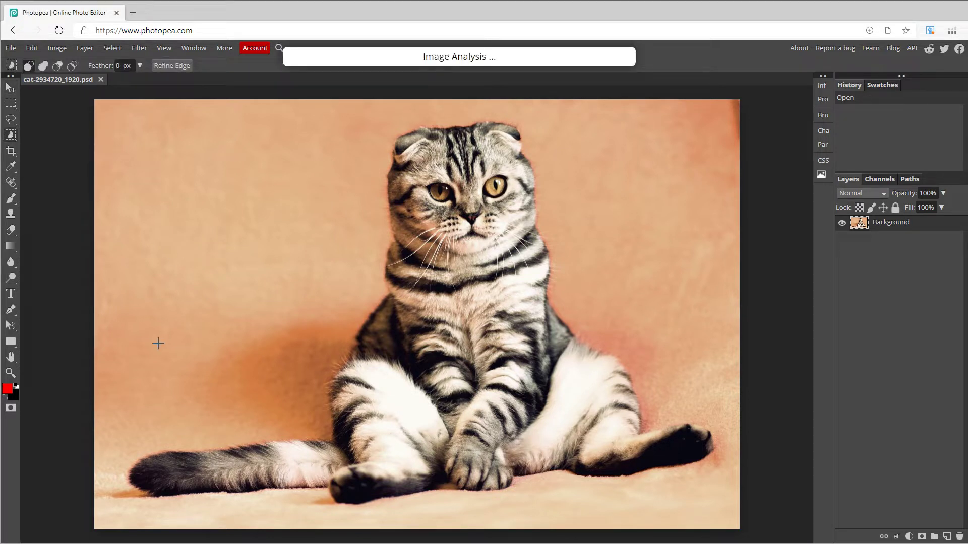
{"action": "left_click_drag", "start_coordinate": [125, 514], "coordinate": [721, 122]}
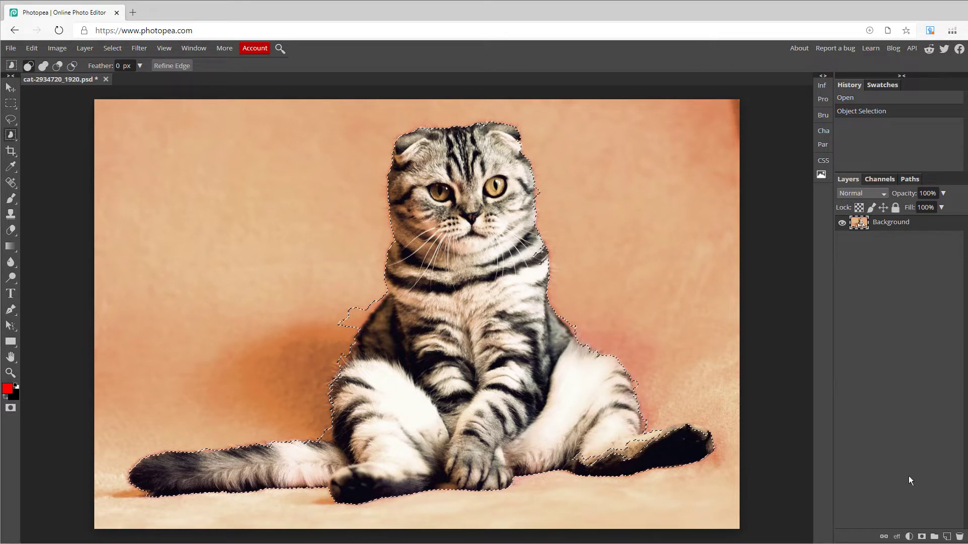
{"action": "left_click", "coordinate": [922, 537]}
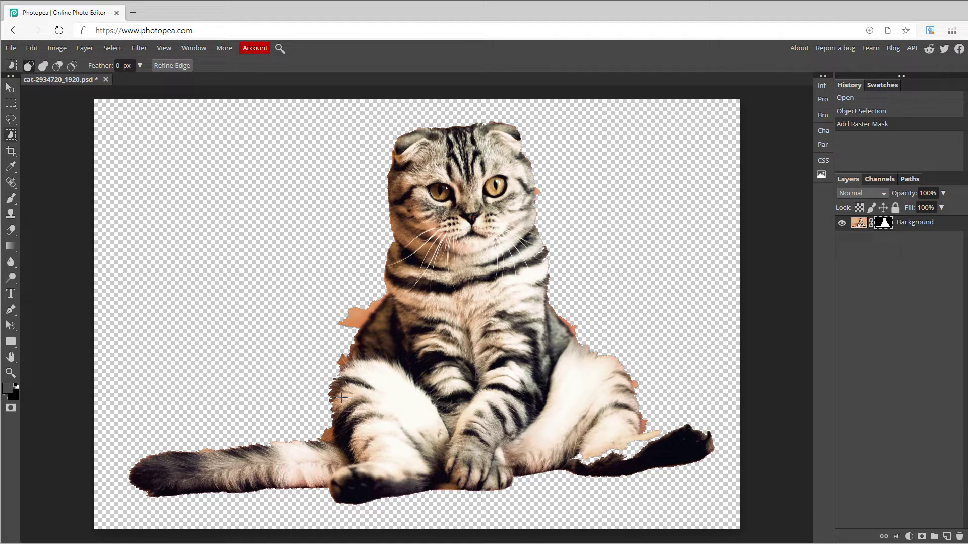
Step: Brush black on the layer mask to hide part of the orange background remnant beside the cat's back
{"action": "left_click", "coordinate": [15, 385]}
{"action": "left_click", "coordinate": [15, 385]}
{"action": "left_click", "coordinate": [10, 198]}
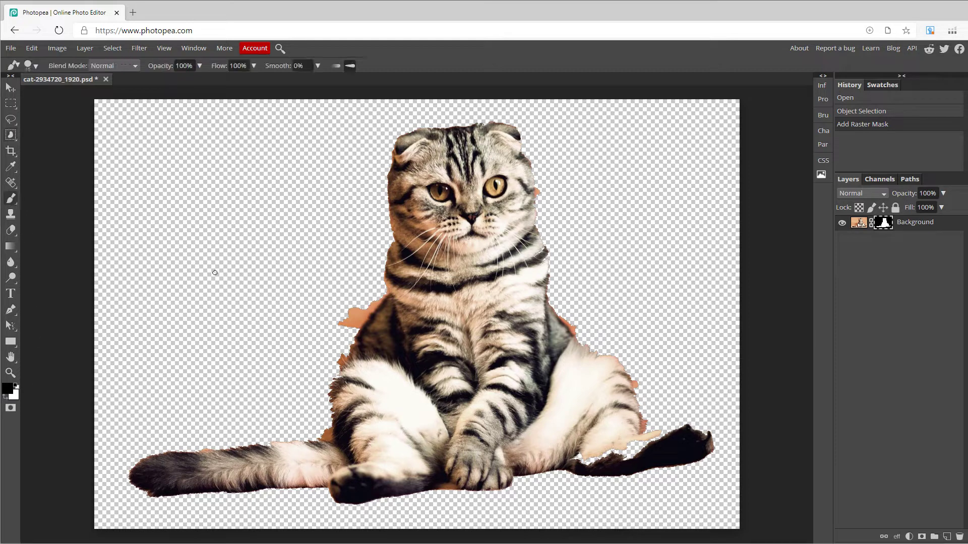
{"action": "mouse_move", "coordinate": [328, 323]}
{"action": "left_mouse_down"}
{"action": "mouse_move", "coordinate": [350, 313]}
{"action": "mouse_move", "coordinate": [333, 333]}
{"action": "mouse_move", "coordinate": [365, 303]}
{"action": "mouse_move", "coordinate": [345, 322]}
{"action": "left_mouse_up"}
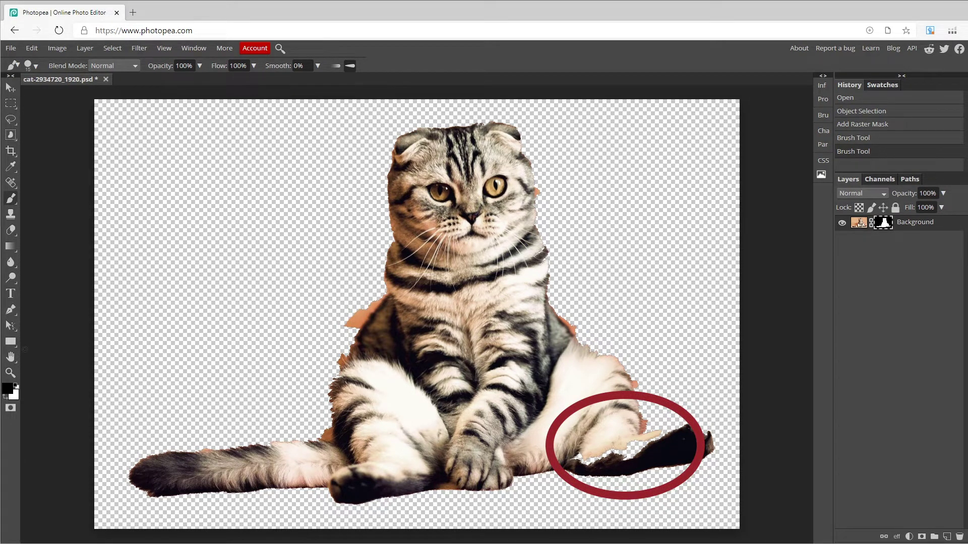
Step: Brush white on the layer mask to restore the missing part of the cat's outstretched hind foot
{"action": "key", "text": "x"}
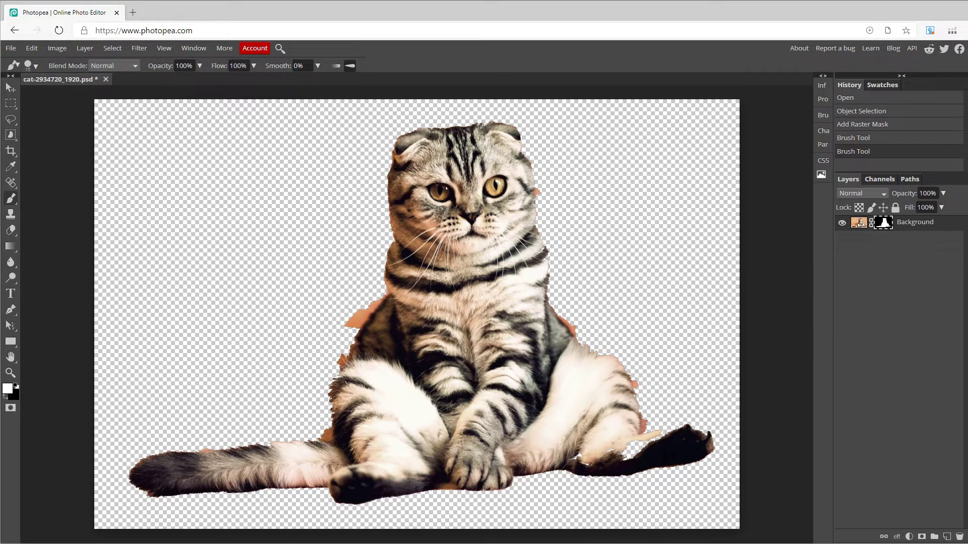
{"action": "mouse_move", "coordinate": [619, 455]}
{"action": "left_mouse_down"}
{"action": "mouse_move", "coordinate": [644, 454]}
{"action": "mouse_move", "coordinate": [632, 436]}
{"action": "mouse_move", "coordinate": [647, 456]}
{"action": "mouse_move", "coordinate": [624, 461]}
{"action": "mouse_move", "coordinate": [630, 432]}
{"action": "mouse_move", "coordinate": [630, 454]}
{"action": "left_mouse_up"}
{"action": "key", "text": "x"}
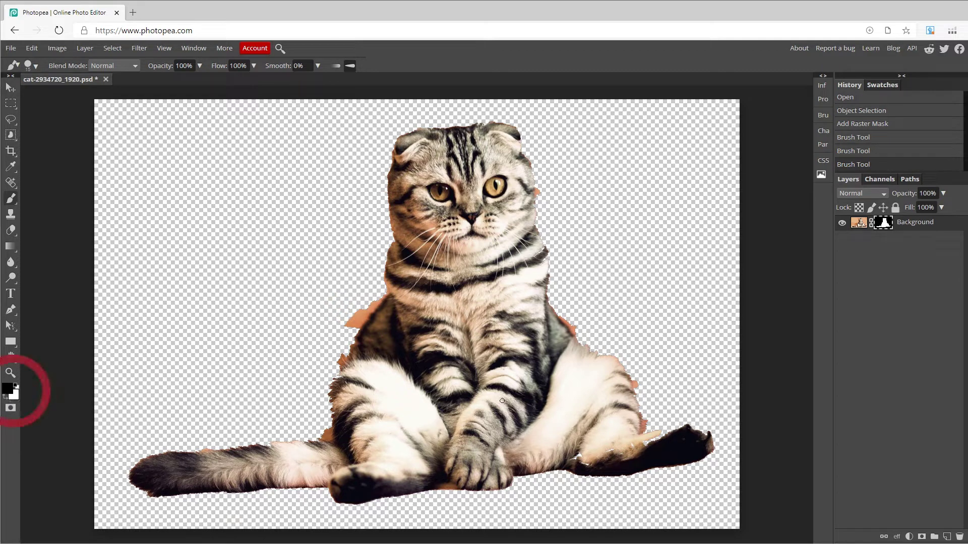
{"action": "key", "text": "x"}
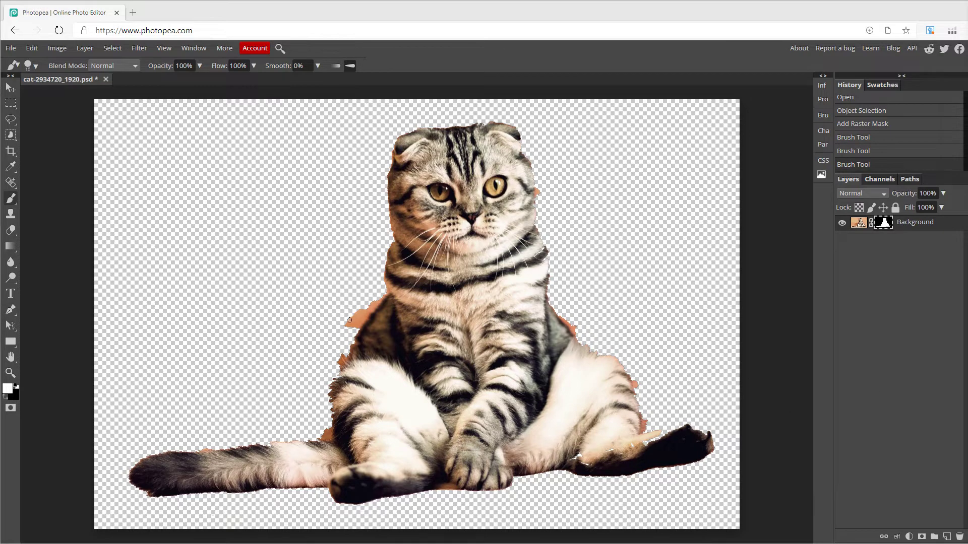
Step: Brush black on the layer mask along the cat's outline to hide the remaining orange background fringes
{"action": "key", "text": "x"}
{"action": "scroll", "coordinate": [349, 321], "scroll_direction": "up", "scroll_amount": 3}
{"action": "mouse_move", "coordinate": [353, 328]}
{"action": "left_mouse_down"}
{"action": "mouse_move", "coordinate": [477, 238]}
{"action": "mouse_move", "coordinate": [322, 458]}
{"action": "mouse_move", "coordinate": [353, 479]}
{"action": "left_mouse_up"}
{"action": "scroll", "coordinate": [402, 133], "scroll_direction": "up", "scroll_amount": 2}
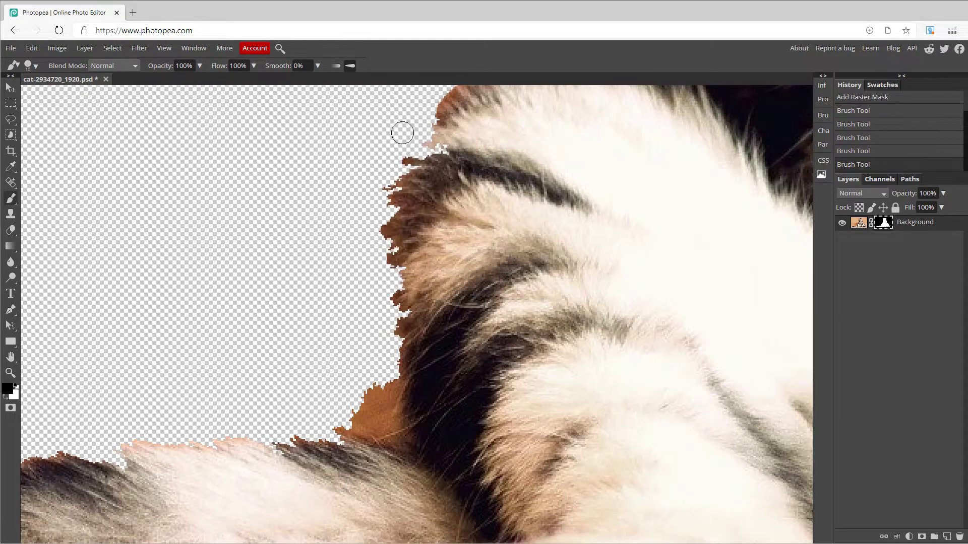
{"action": "left_click_drag", "start_coordinate": [402, 133], "coordinate": [368, 399]}
{"action": "left_click_drag", "start_coordinate": [368, 400], "coordinate": [365, 436]}
{"action": "left_click_drag", "start_coordinate": [335, 400], "coordinate": [242, 398]}
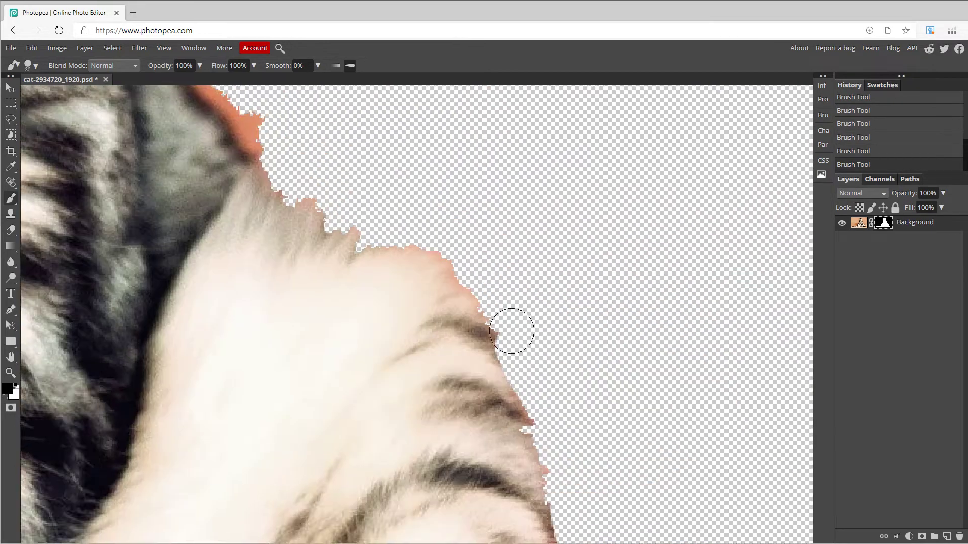
{"action": "scroll", "coordinate": [511, 331], "scroll_direction": "down", "scroll_amount": 6}
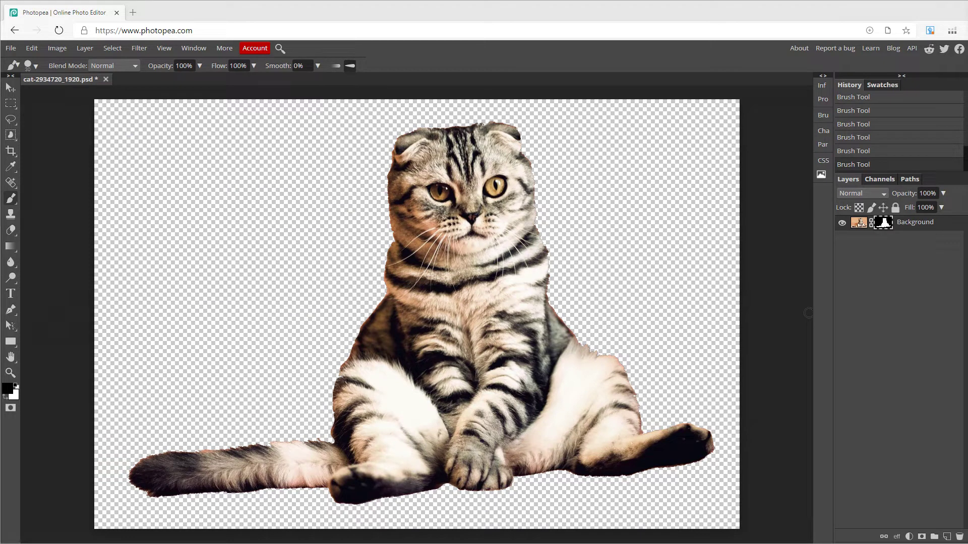
Step: Apply the Photocopy sketch filter from the Filter Gallery to the cat layer's image rather than its mask
{"action": "left_click", "coordinate": [859, 223]}
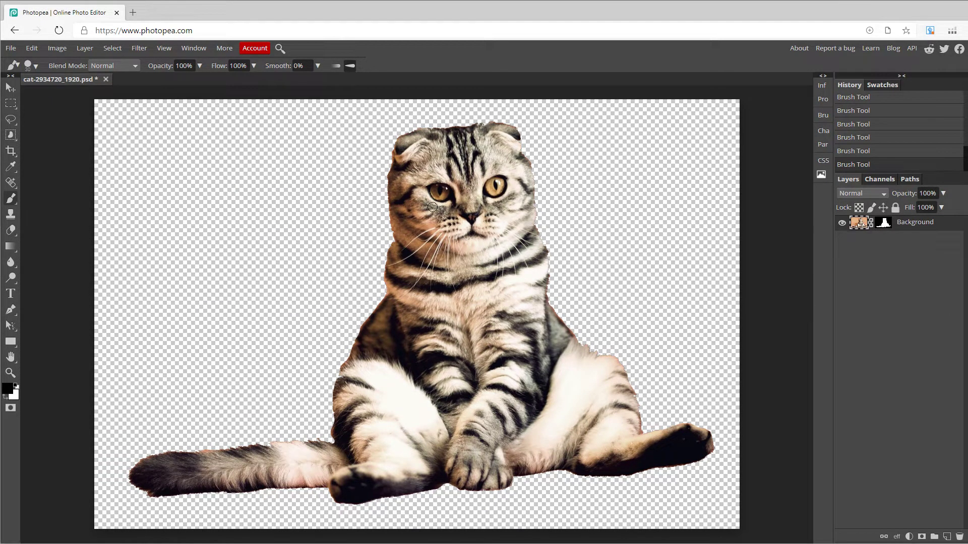
{"action": "left_click", "coordinate": [142, 50]}
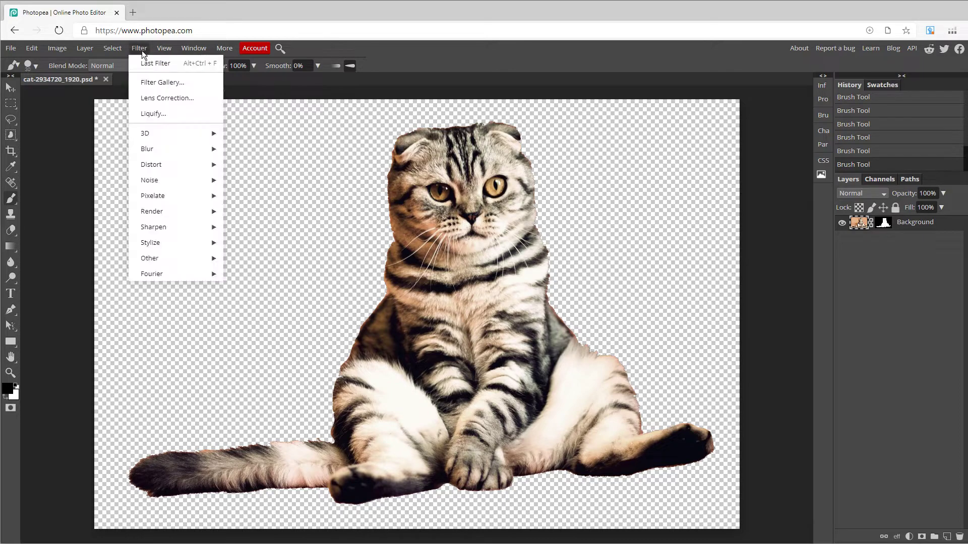
{"action": "left_click", "coordinate": [164, 81]}
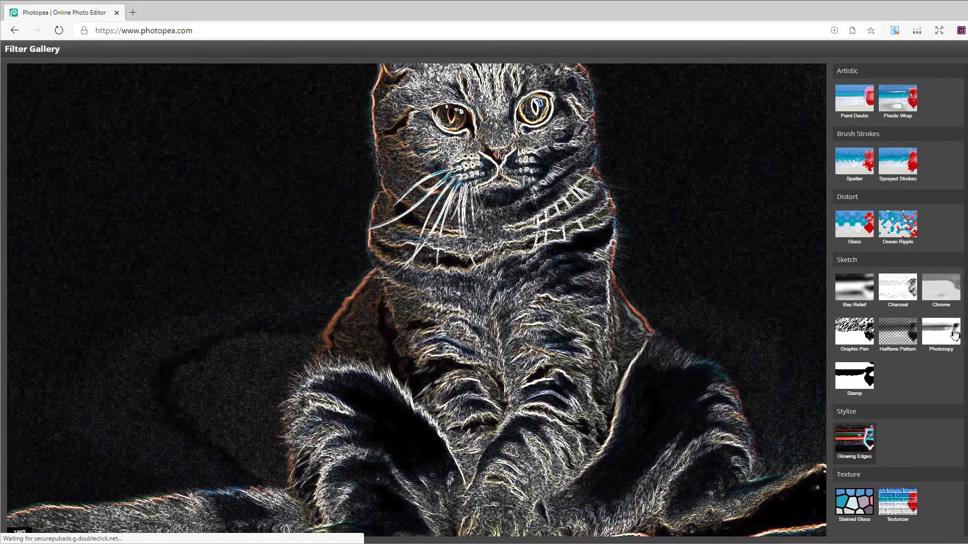
{"action": "left_click", "coordinate": [954, 334]}
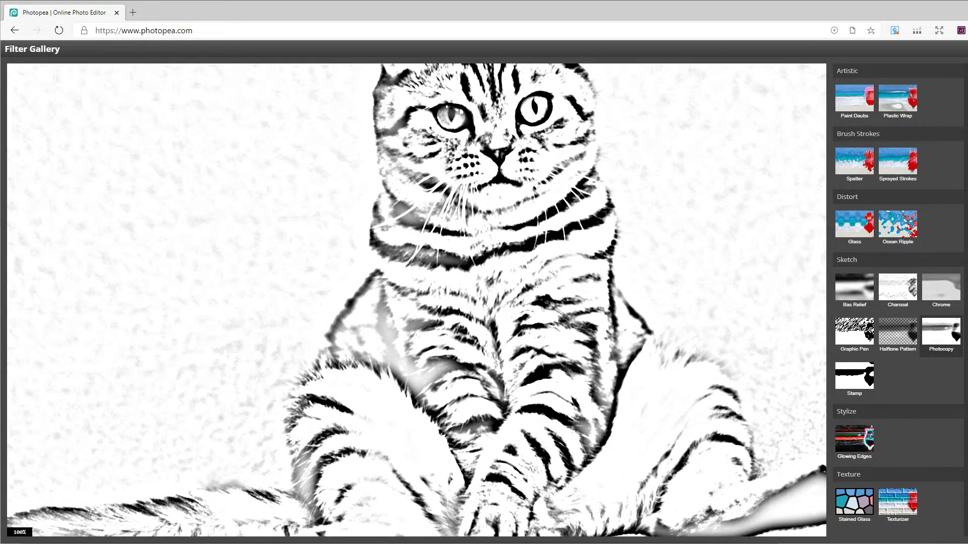
{"action": "key", "text": "Return"}
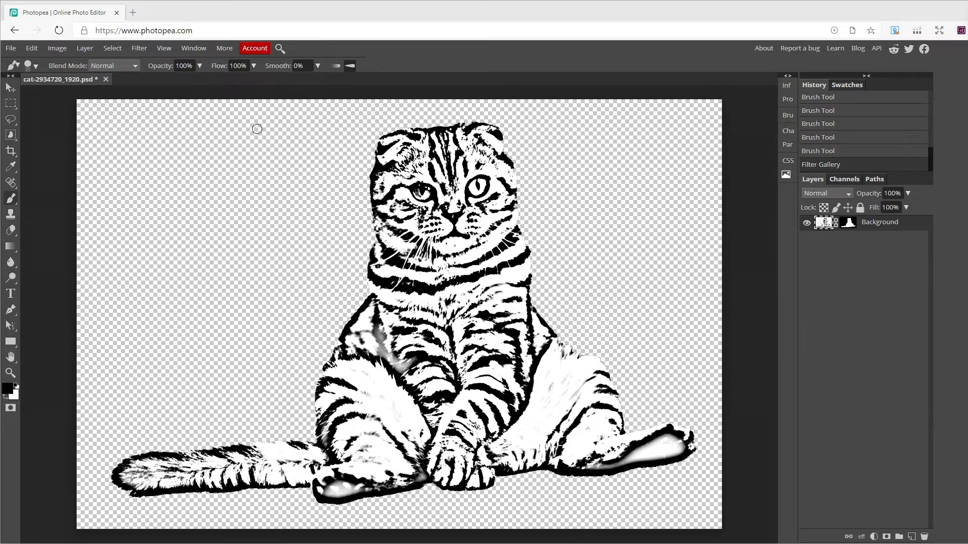
Step: Apply Levels to the cat image with black input 120 and midtone 1.65, and paint the outstretched hind foot's sole black
{"action": "left_click", "coordinate": [56, 48]}
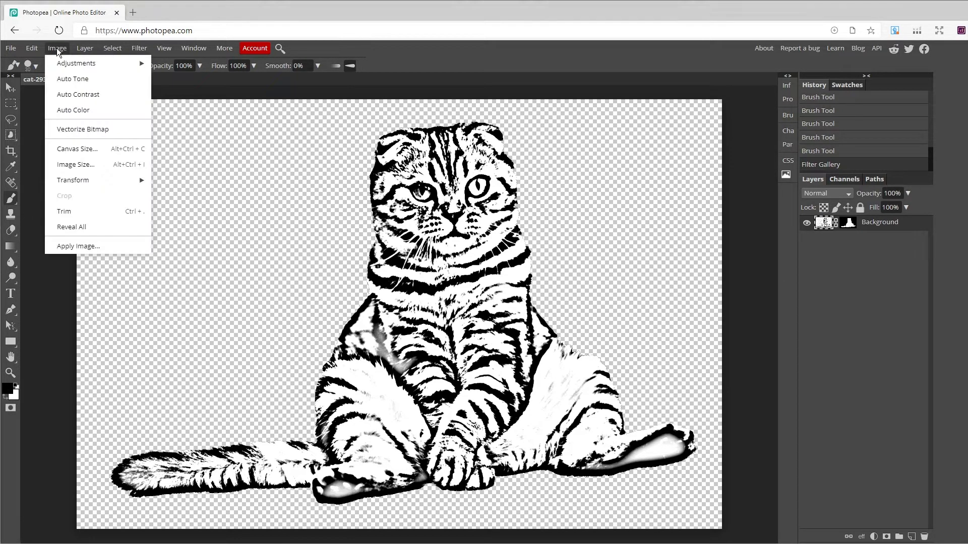
{"action": "mouse_move", "coordinate": [123, 63]}
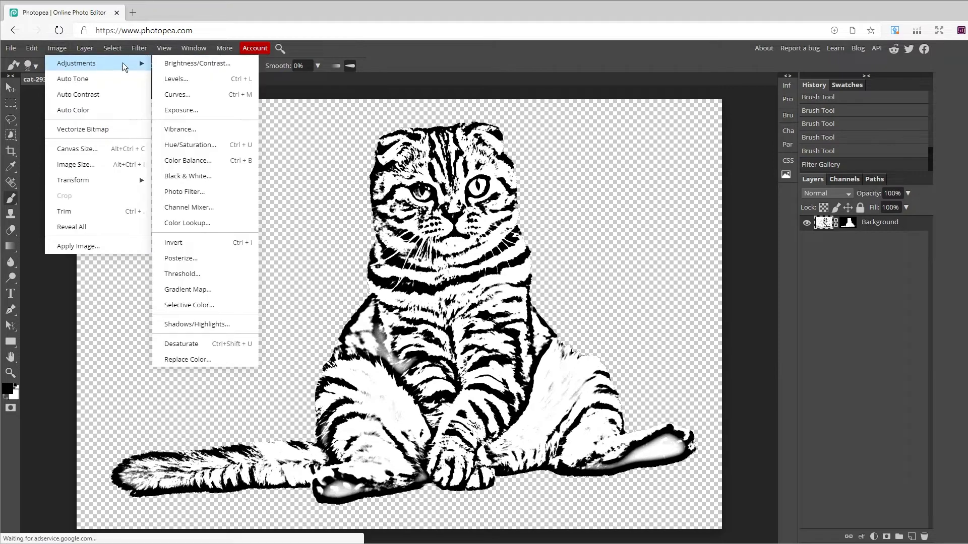
{"action": "left_click", "coordinate": [181, 80]}
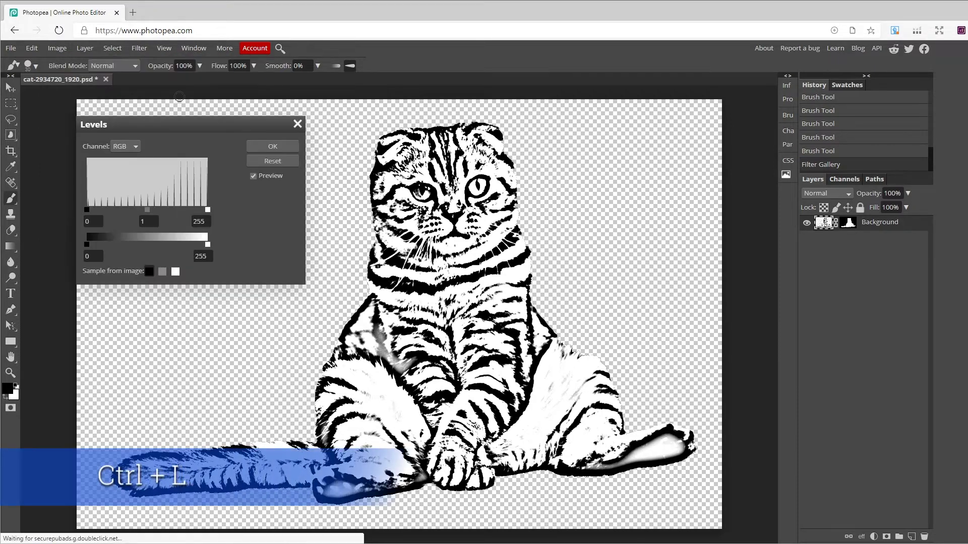
{"action": "mouse_move", "coordinate": [149, 218]}
{"action": "left_mouse_down"}
{"action": "mouse_move", "coordinate": [163, 215]}
{"action": "mouse_move", "coordinate": [110, 214]}
{"action": "mouse_move", "coordinate": [142, 220]}
{"action": "left_mouse_up"}
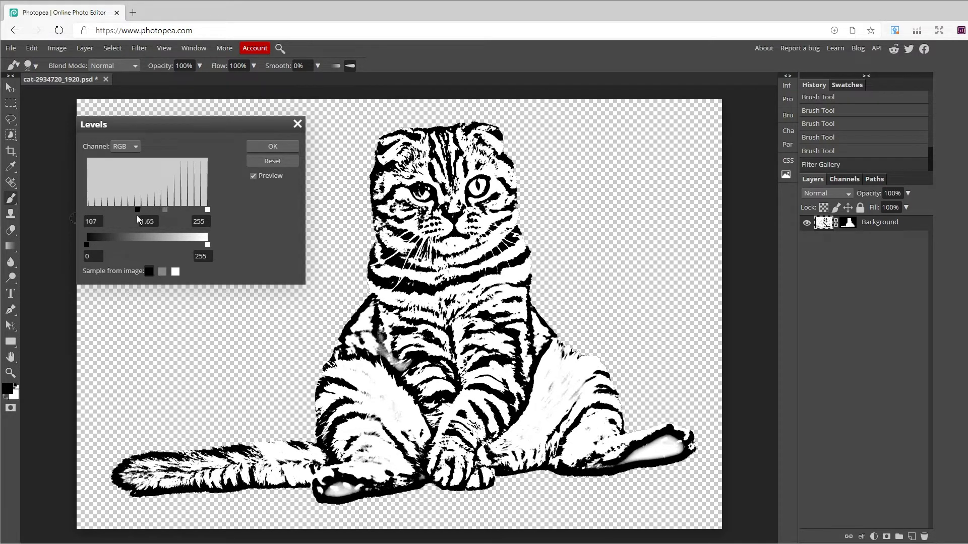
{"action": "left_click_drag", "start_coordinate": [146, 217], "coordinate": [144, 217]}
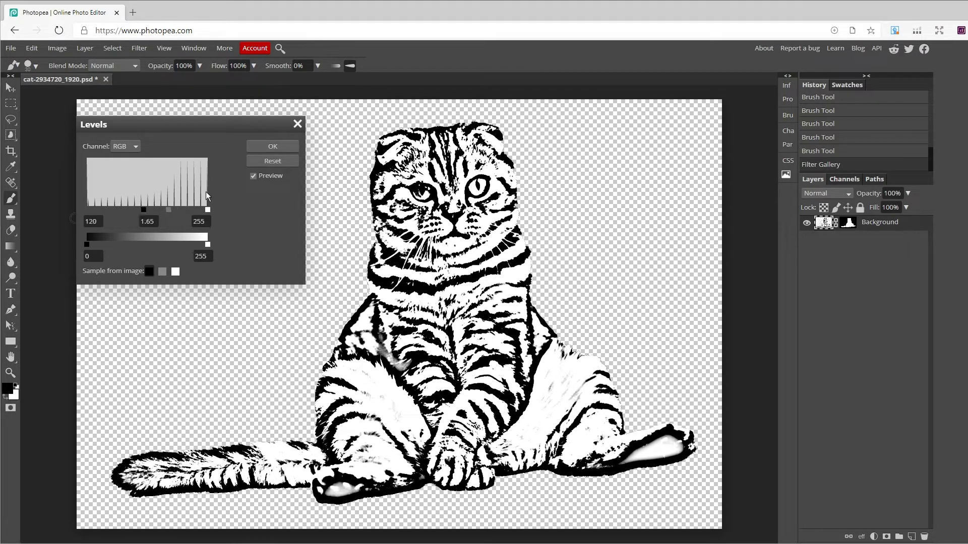
{"action": "left_click", "coordinate": [270, 146]}
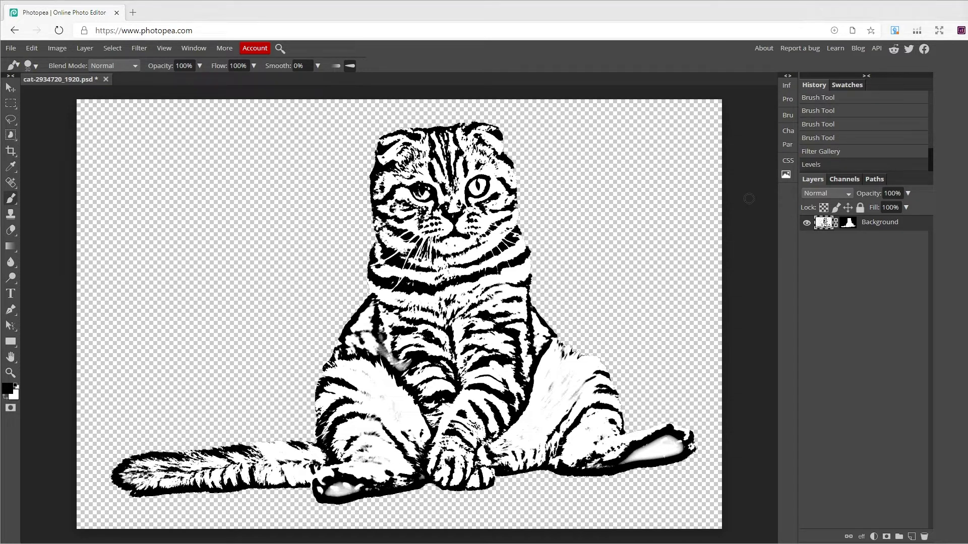
{"action": "left_click_drag", "start_coordinate": [625, 453], "coordinate": [678, 443]}
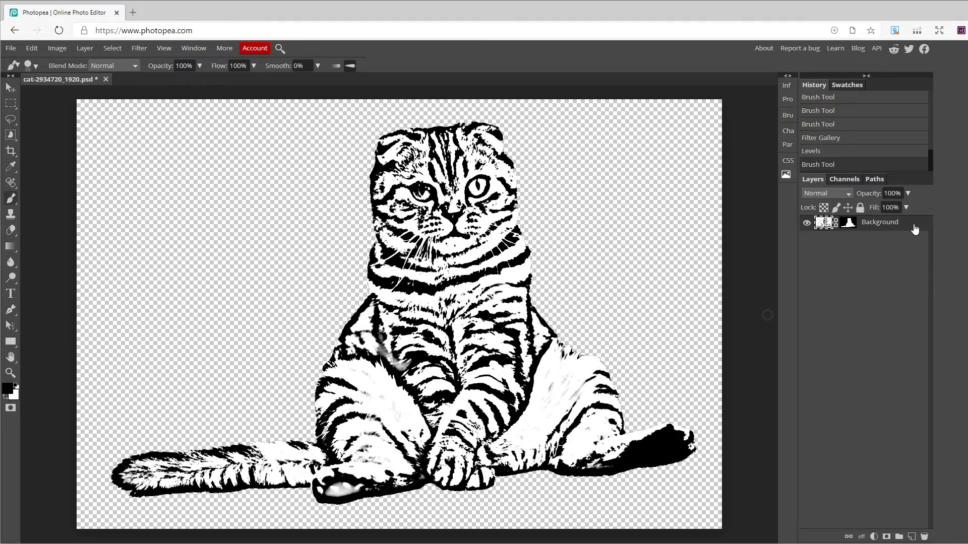
Step: Add a Stroke layer style around the cat in black (000000), positioned at Center with a size of 5 px
{"action": "left_click", "coordinate": [861, 537]}
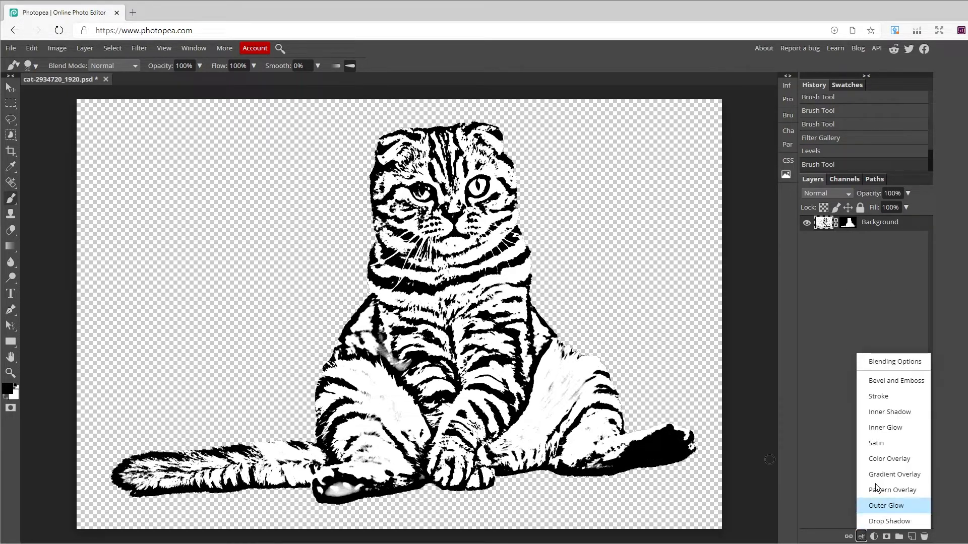
{"action": "left_click", "coordinate": [869, 397]}
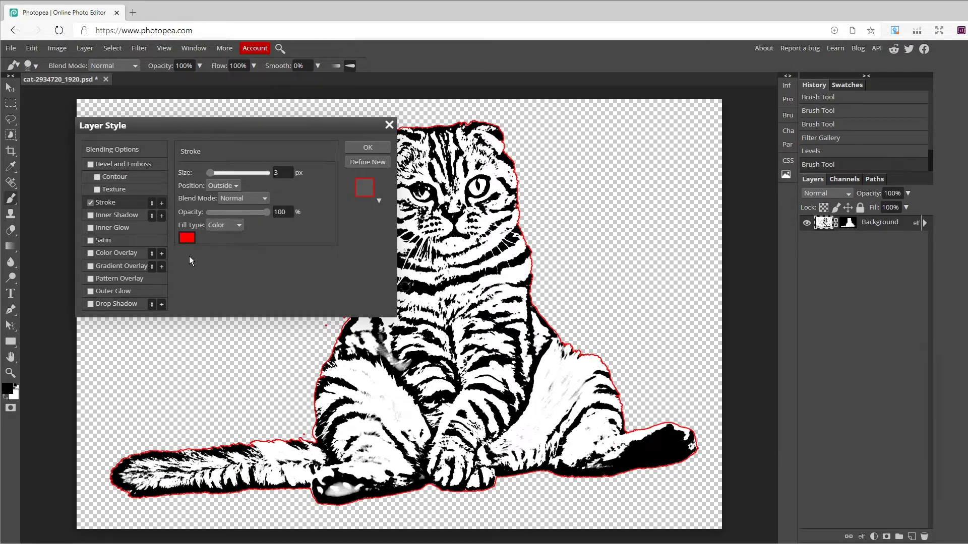
{"action": "left_click", "coordinate": [153, 343]}
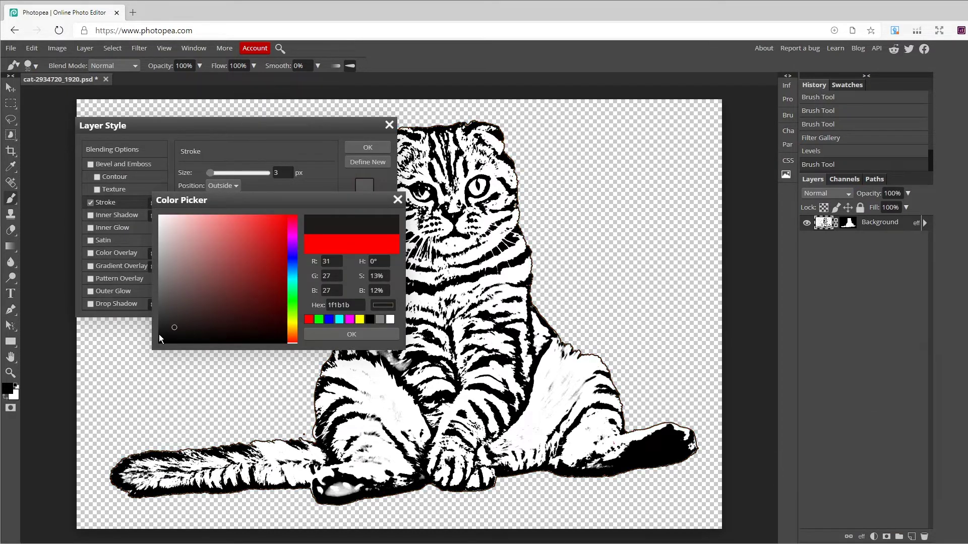
{"action": "left_click", "coordinate": [350, 335]}
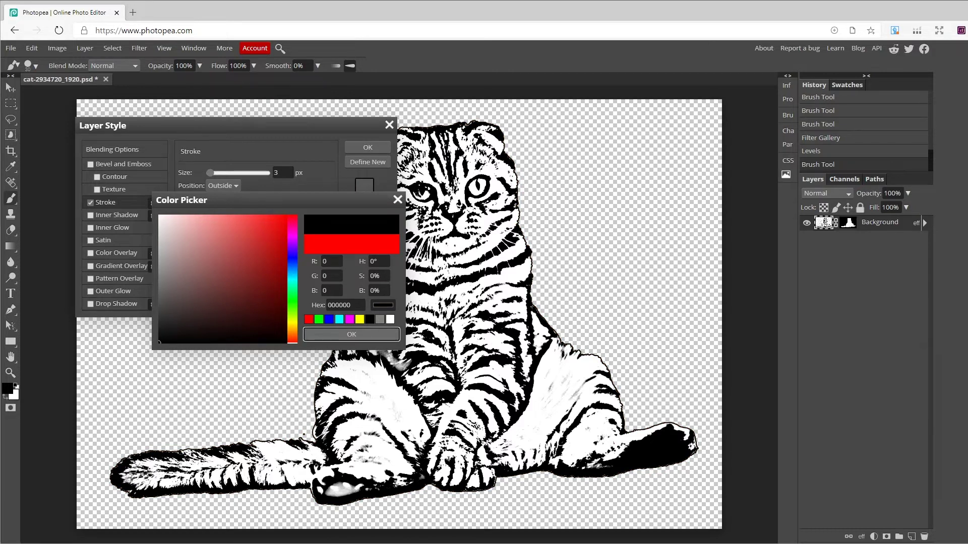
{"action": "left_click", "coordinate": [235, 187]}
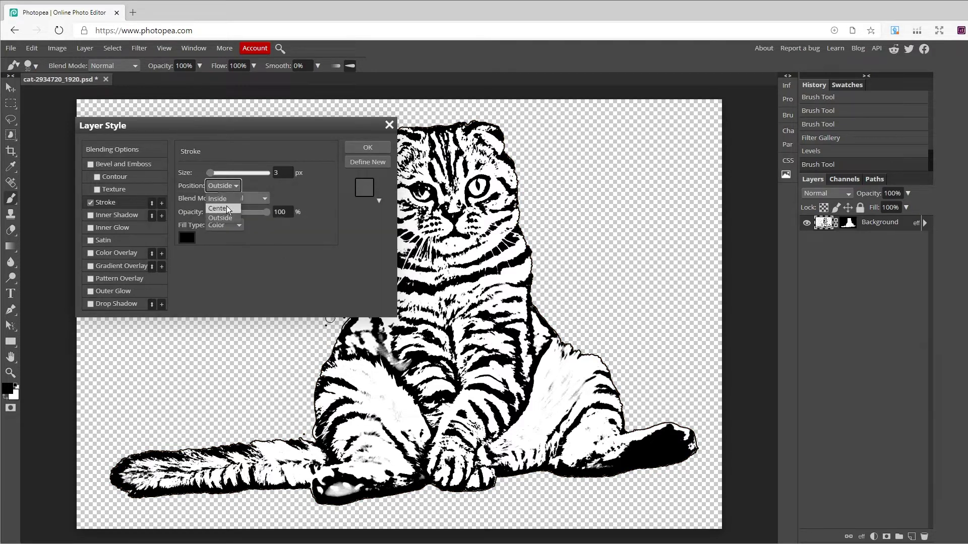
{"action": "left_click", "coordinate": [282, 171]}
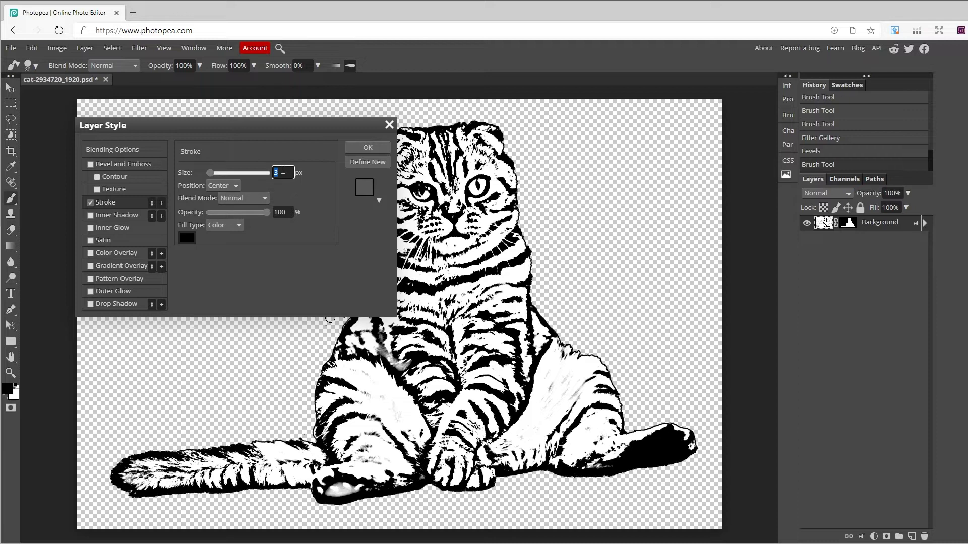
{"action": "type", "text": "5"}
{"action": "left_click", "coordinate": [367, 147]}
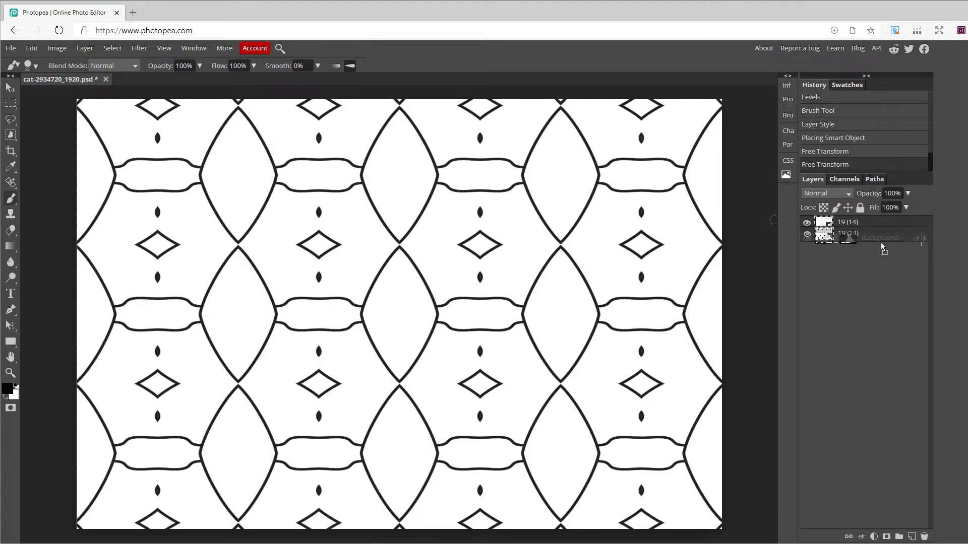
Step: Place the cat layer above the pattern image layer 19 (14), and look through the folder of other pattern images
{"action": "left_click_drag", "start_coordinate": [882, 243], "coordinate": [878, 247]}
{"action": "key", "text": "alt+Tab"}
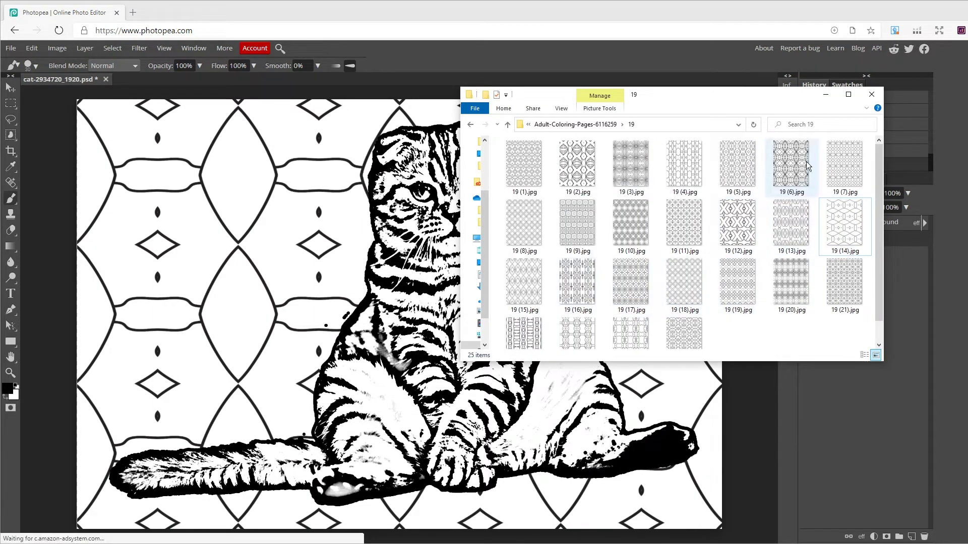
{"action": "left_click", "coordinate": [826, 95]}
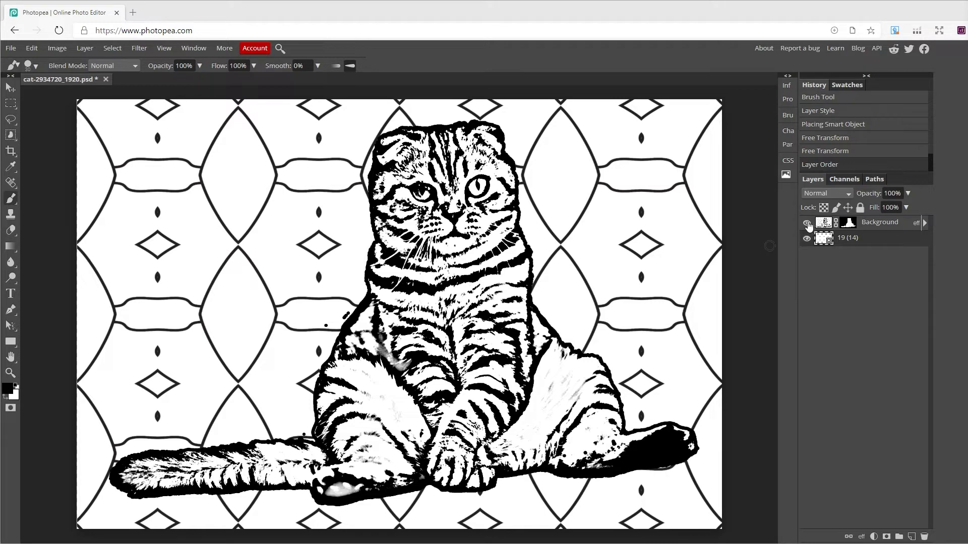
Step: Hide the cat layer, define a new pattern from the 19 (14) image, and show the cat layer again
{"action": "left_click", "coordinate": [807, 223]}
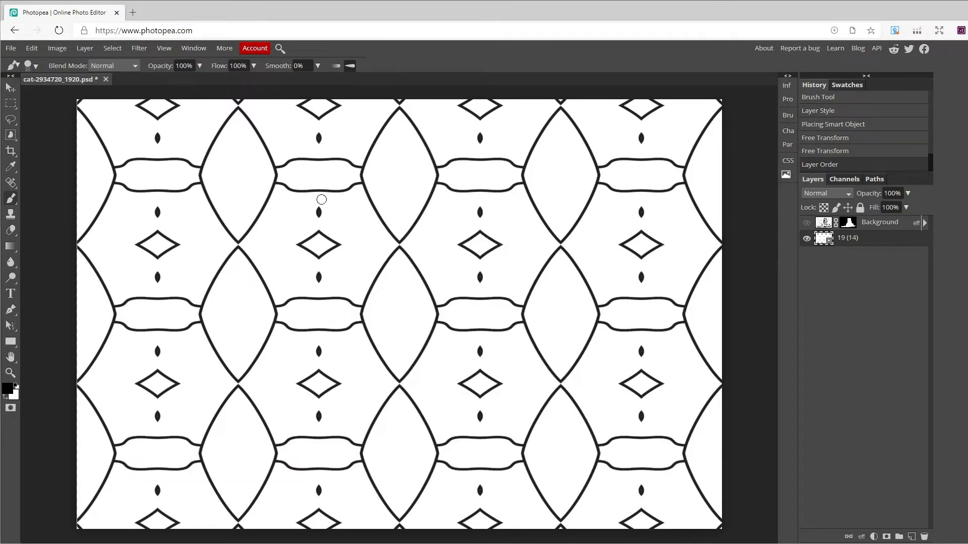
{"action": "left_click", "coordinate": [84, 48]}
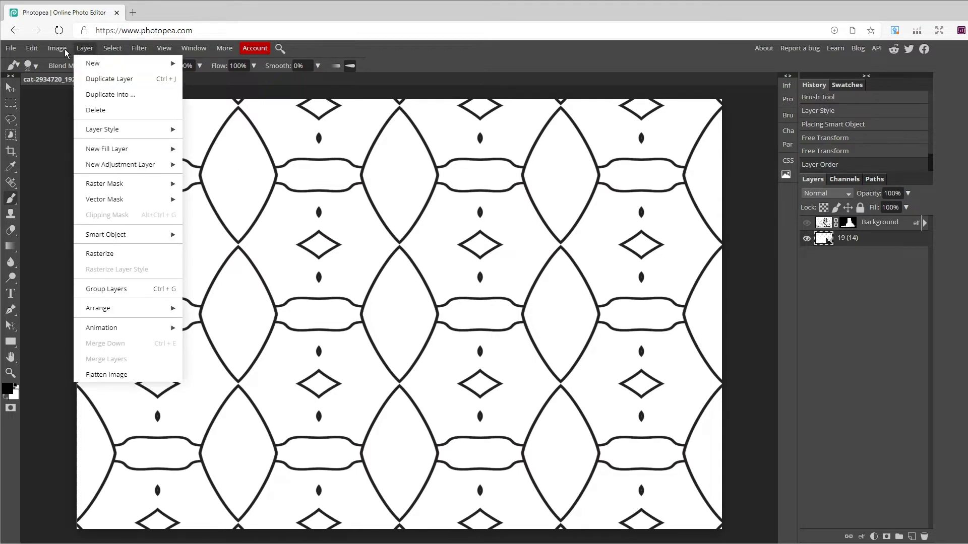
{"action": "mouse_move", "coordinate": [32, 47]}
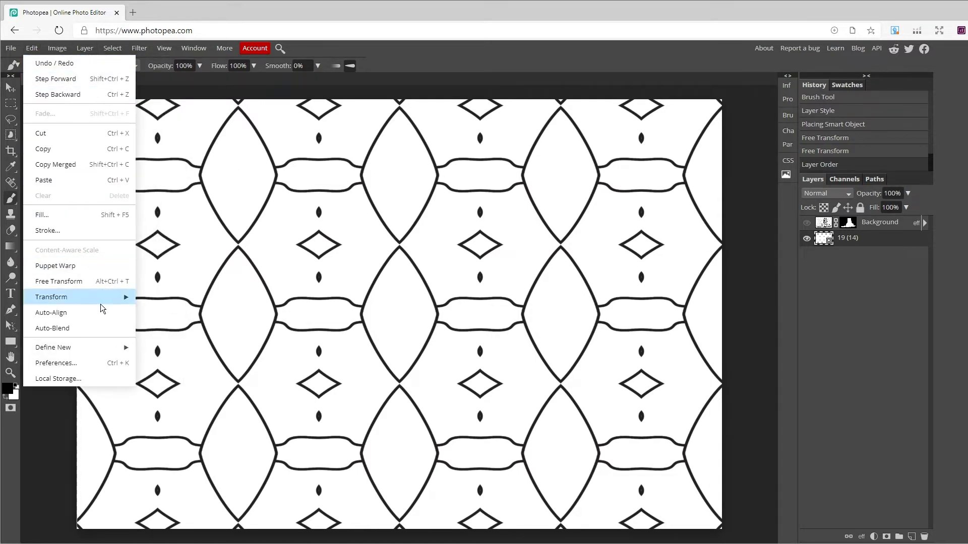
{"action": "mouse_move", "coordinate": [95, 349]}
{"action": "left_click", "coordinate": [154, 349]}
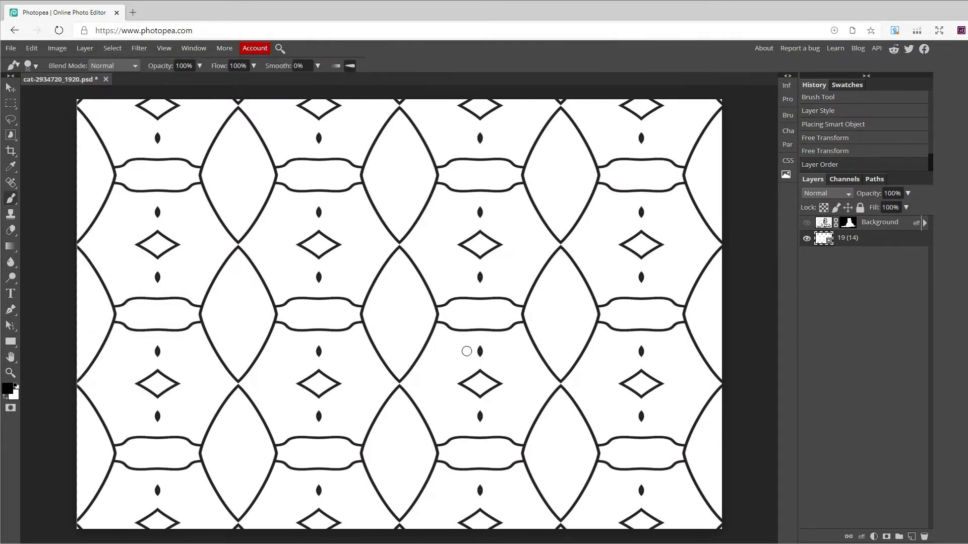
{"action": "left_click", "coordinate": [807, 223]}
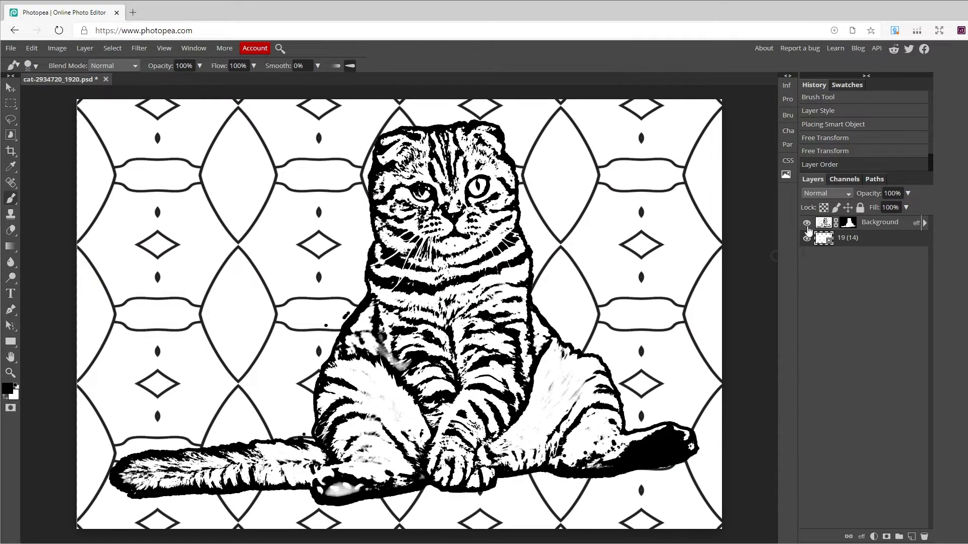
Step: Add a pattern fill layer behind the cat using the newly defined pattern, scaled to 18%
{"action": "left_click", "coordinate": [85, 49]}
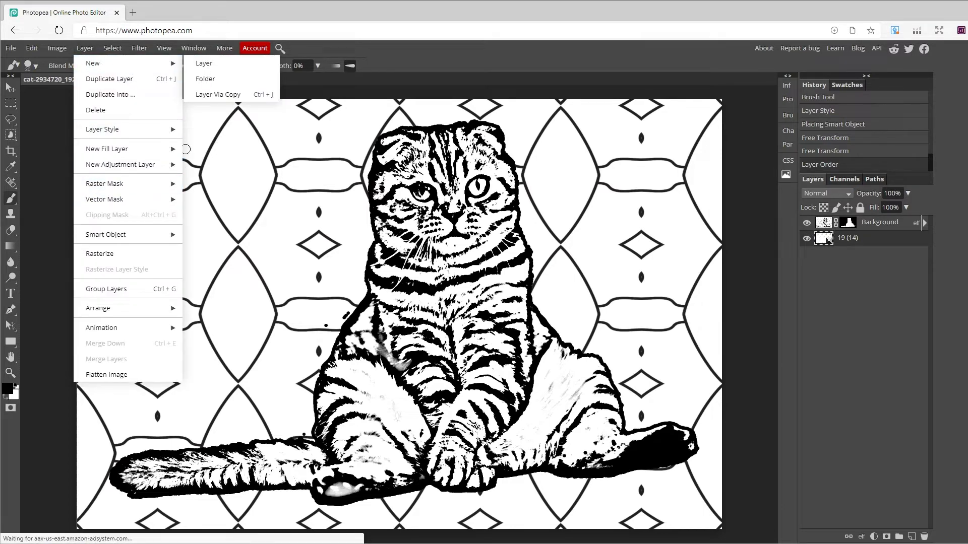
{"action": "mouse_move", "coordinate": [174, 151]}
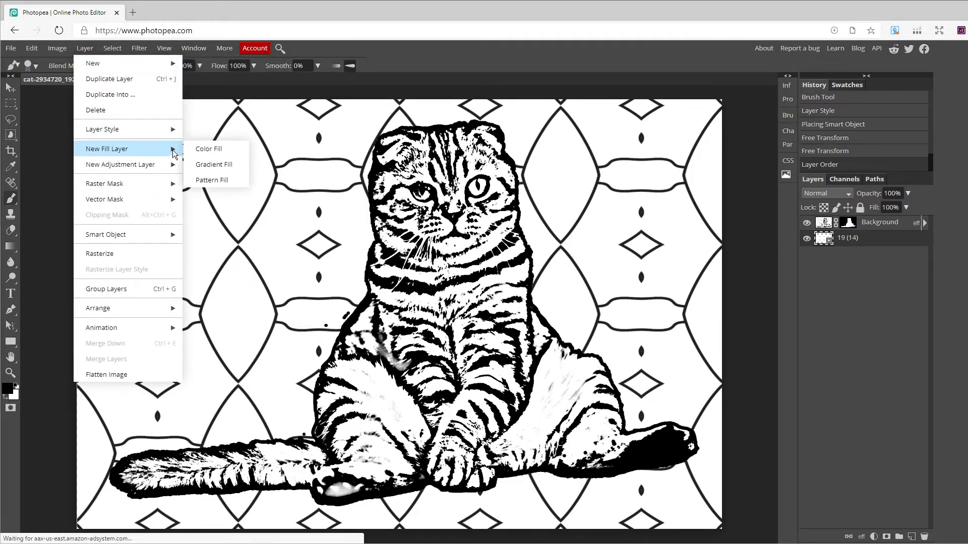
{"action": "left_click", "coordinate": [224, 179]}
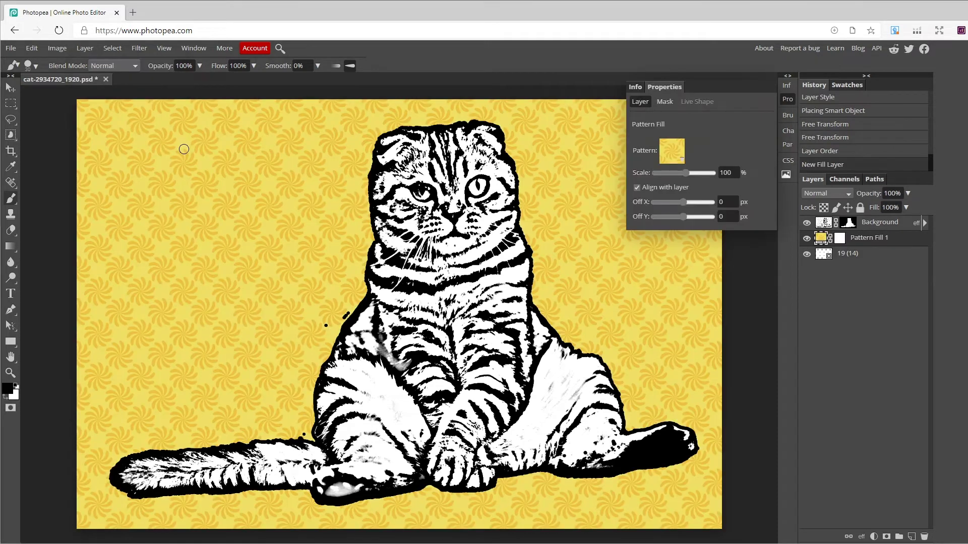
{"action": "left_click", "coordinate": [676, 158]}
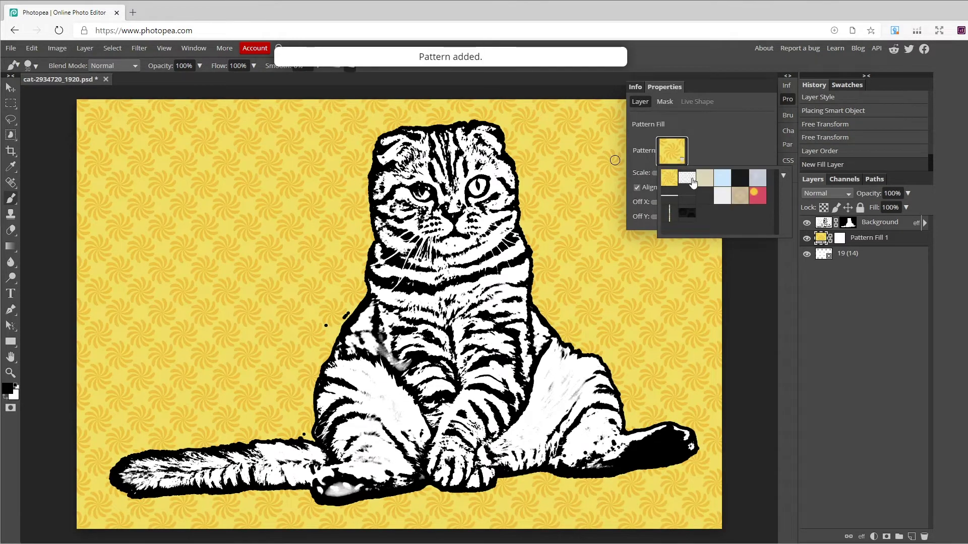
{"action": "left_click", "coordinate": [690, 180]}
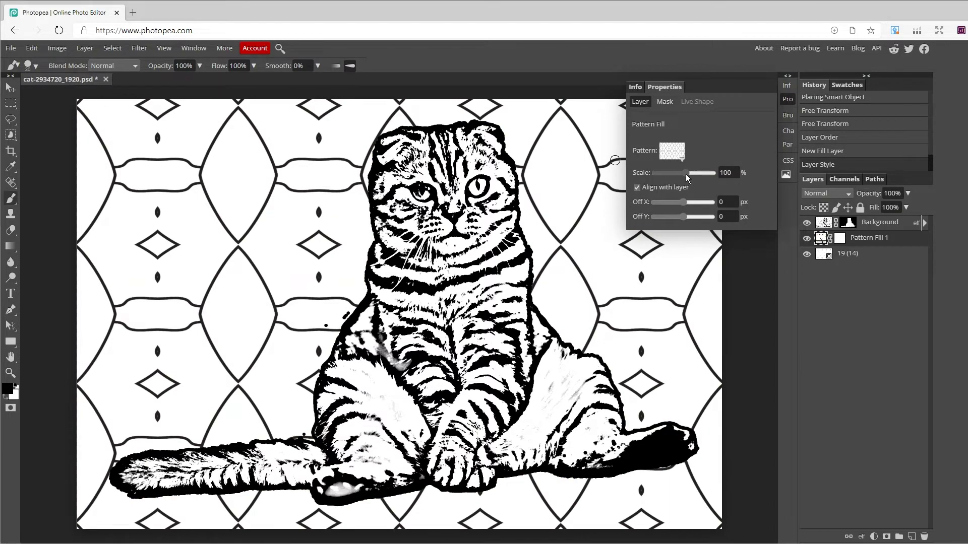
{"action": "left_click_drag", "start_coordinate": [686, 174], "coordinate": [669, 175]}
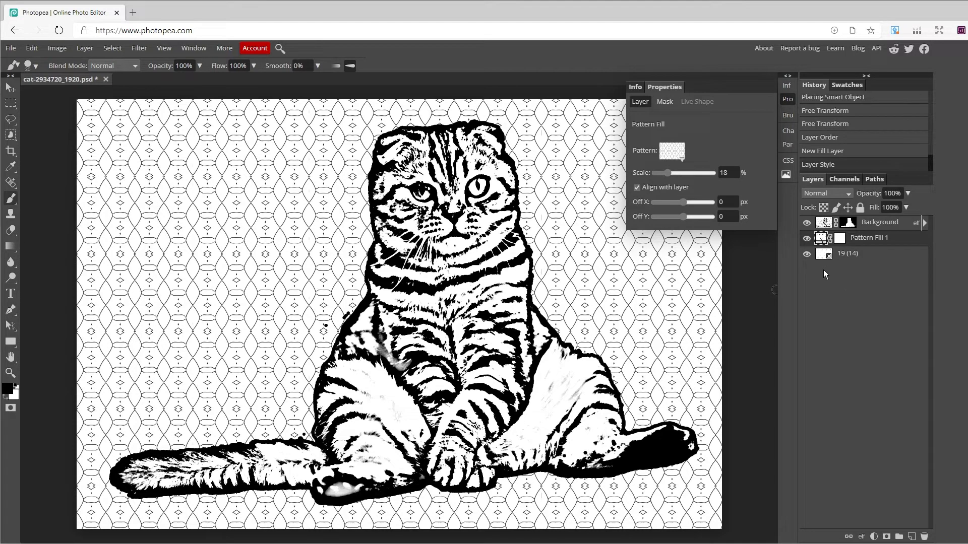
{"action": "left_click", "coordinate": [787, 98]}
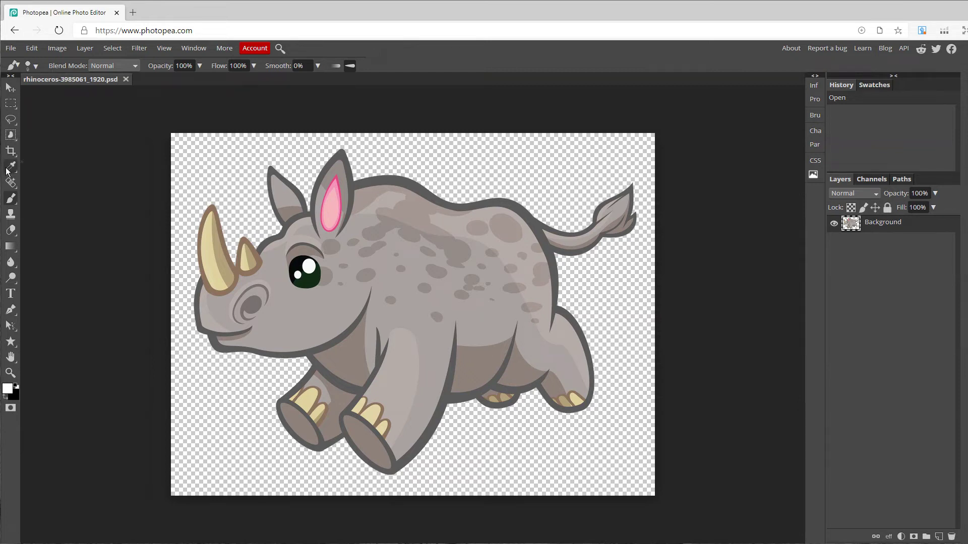
Step: Select the rhinoceros's colour fills on body, feet, ears, horns, belly, legs and tail with the Magic Wand, and delete them inside the outlines
{"action": "right_click", "coordinate": [10, 135]}
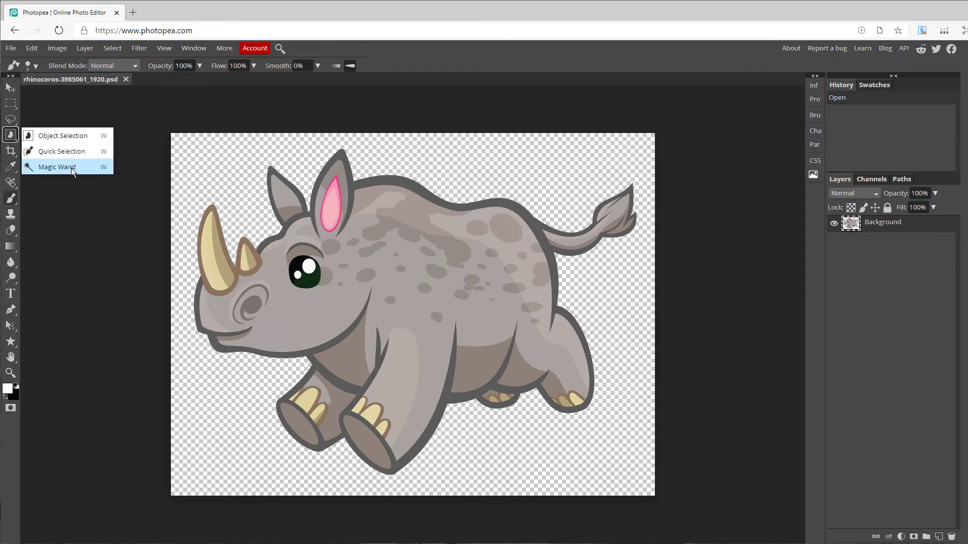
{"action": "left_click", "coordinate": [56, 167]}
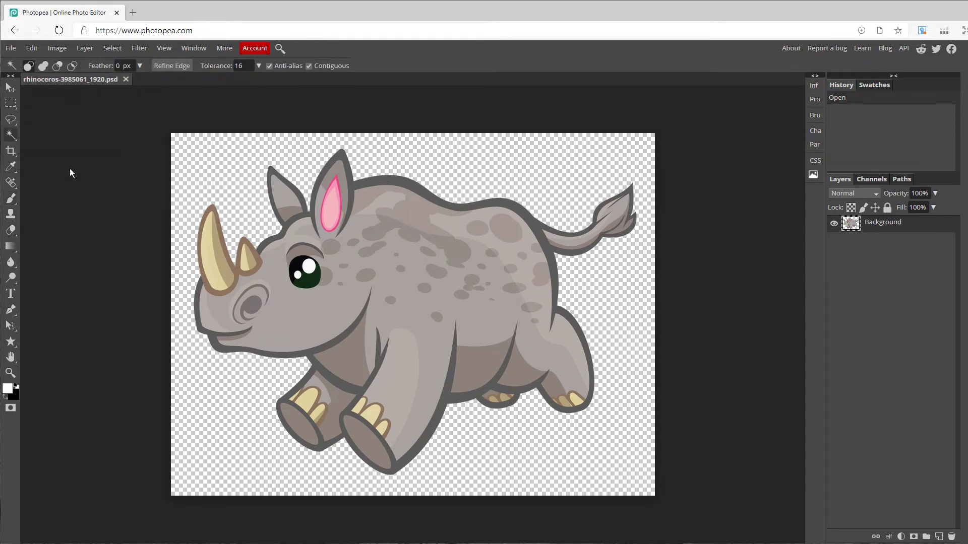
{"action": "left_click", "coordinate": [417, 325]}
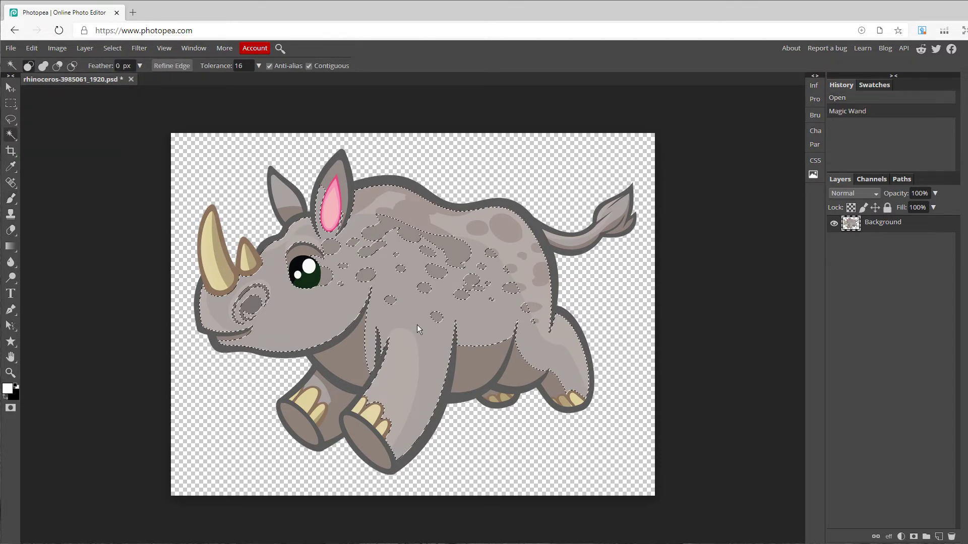
{"action": "left_click", "coordinate": [370, 446], "text": "shift"}
{"action": "left_click", "coordinate": [298, 434], "text": "shift"}
{"action": "left_click", "coordinate": [331, 373], "text": "shift"}
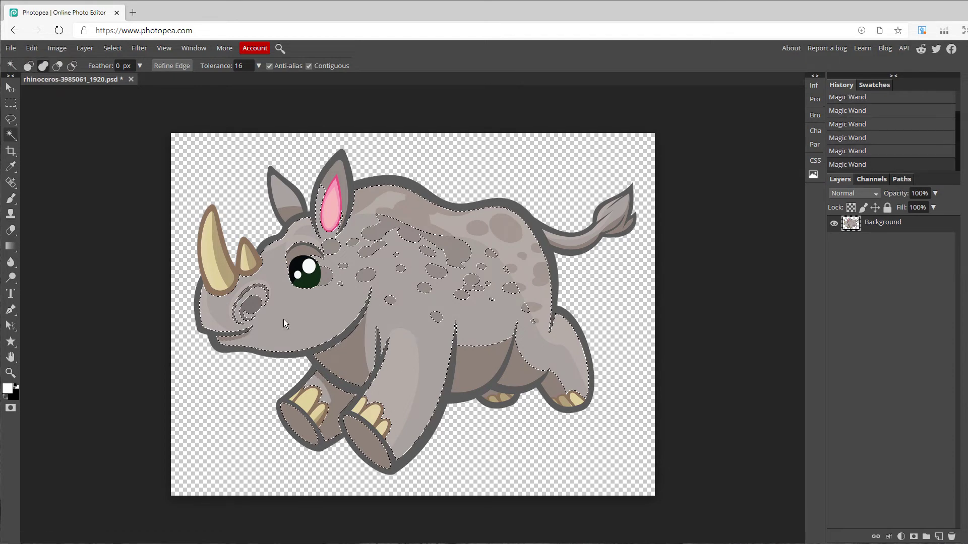
{"action": "left_click", "coordinate": [332, 212], "text": "shift"}
{"action": "left_click", "coordinate": [341, 173], "text": "shift"}
{"action": "left_click", "coordinate": [290, 212], "text": "shift"}
{"action": "left_click", "coordinate": [214, 261], "text": "shift"}
{"action": "left_click", "coordinate": [245, 262], "text": "shift"}
{"action": "left_click", "coordinate": [479, 367], "text": "shift"}
{"action": "left_click", "coordinate": [553, 389], "text": "shift"}
{"action": "left_click", "coordinate": [619, 229], "text": "shift"}
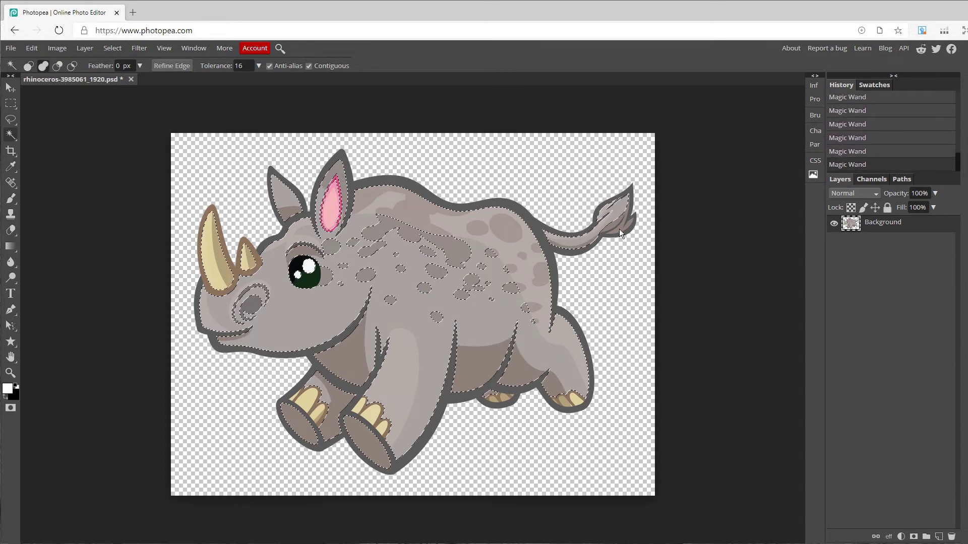
{"action": "left_click", "coordinate": [456, 250], "text": "shift"}
{"action": "key", "text": "l"}
{"action": "key", "text": "Delete"}
{"action": "key", "text": "ctrl+d"}
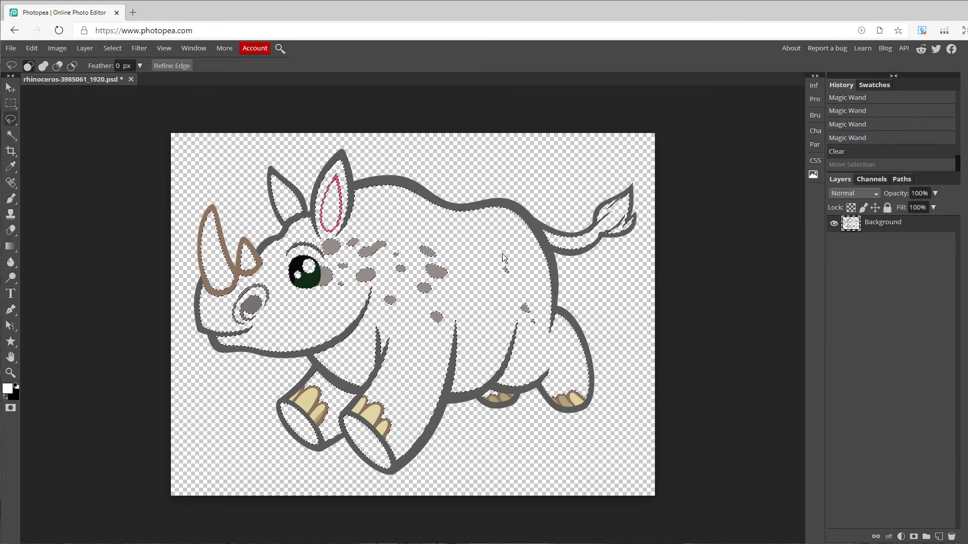
Step: Select and delete the leftover spots on the rhinoceros's body, and clear the selection
{"action": "mouse_move", "coordinate": [491, 247]}
{"action": "left_mouse_down"}
{"action": "mouse_move", "coordinate": [381, 300]}
{"action": "mouse_move", "coordinate": [484, 246]}
{"action": "left_mouse_up"}
{"action": "key", "text": "Delete"}
{"action": "key", "text": "w"}
{"action": "key", "text": "ctrl+d"}
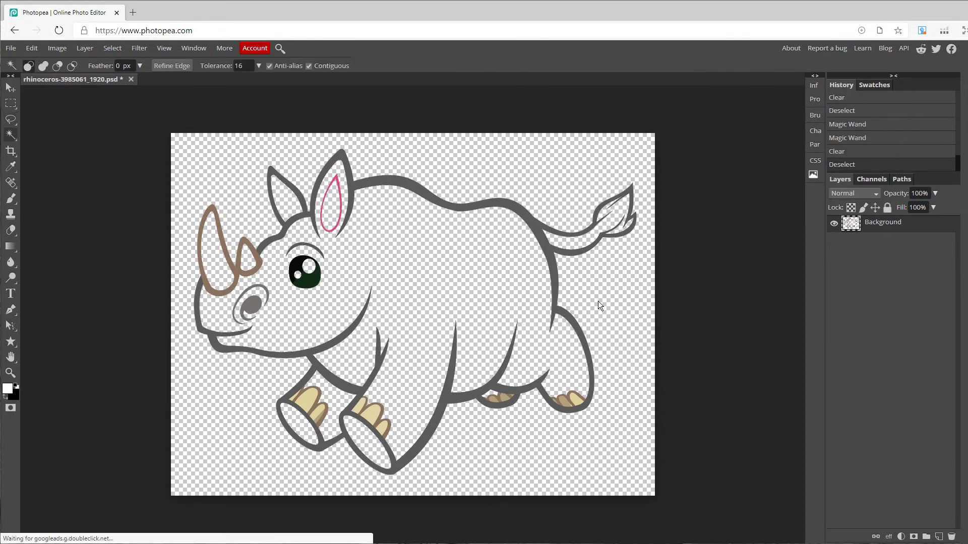
Step: Select the beige toenail fills on the rhinoceros's feet with the Magic Wand, delete them, and clear the selection
{"action": "left_click", "coordinate": [569, 403]}
{"action": "left_click", "coordinate": [500, 397], "text": "shift"}
{"action": "left_click", "coordinate": [376, 417], "text": "shift"}
{"action": "left_click", "coordinate": [307, 399], "text": "shift"}
{"action": "key", "text": "Delete"}
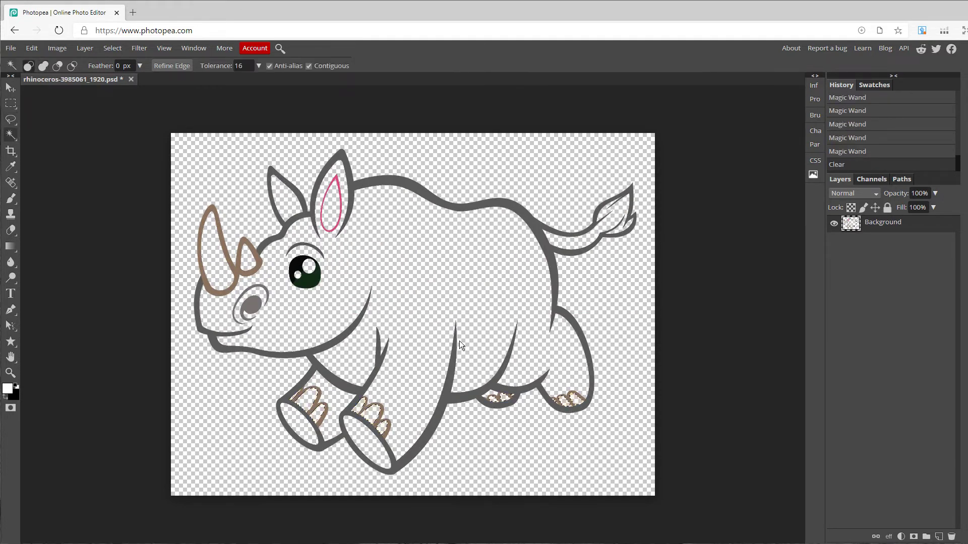
{"action": "key", "text": "ctrl+d"}
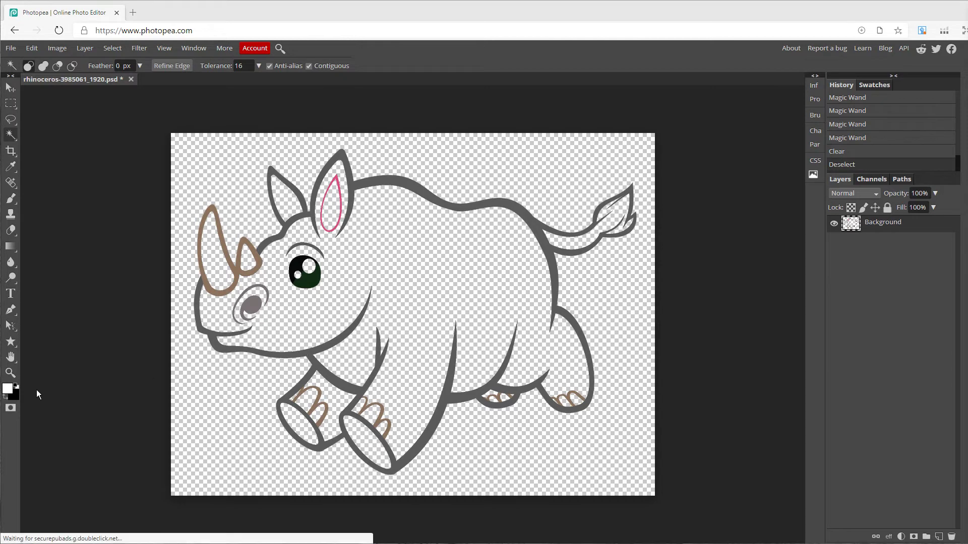
Step: Reset the foreground colour to black and fill the nostril, body outline and horn outlines with the Paint Bucket
{"action": "left_click", "coordinate": [5, 399]}
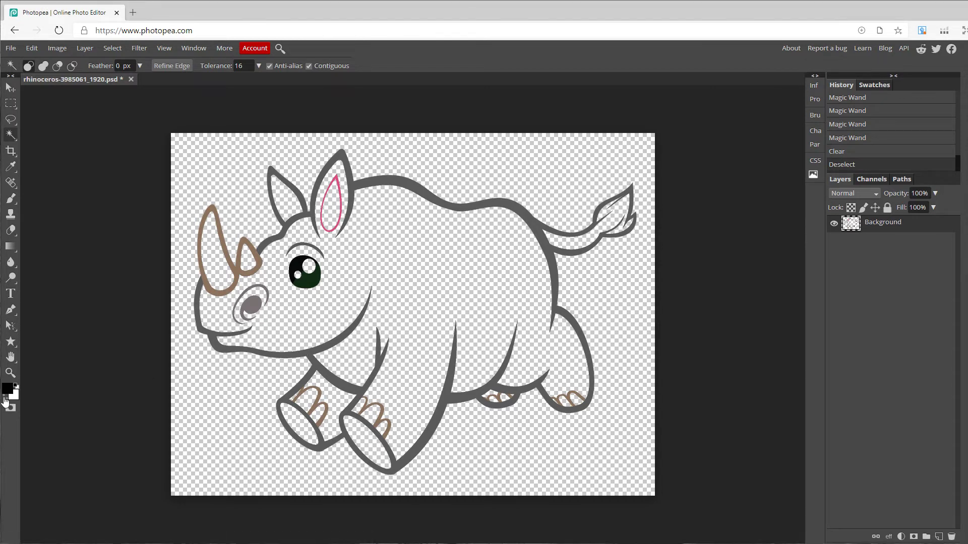
{"action": "right_click", "coordinate": [11, 247]}
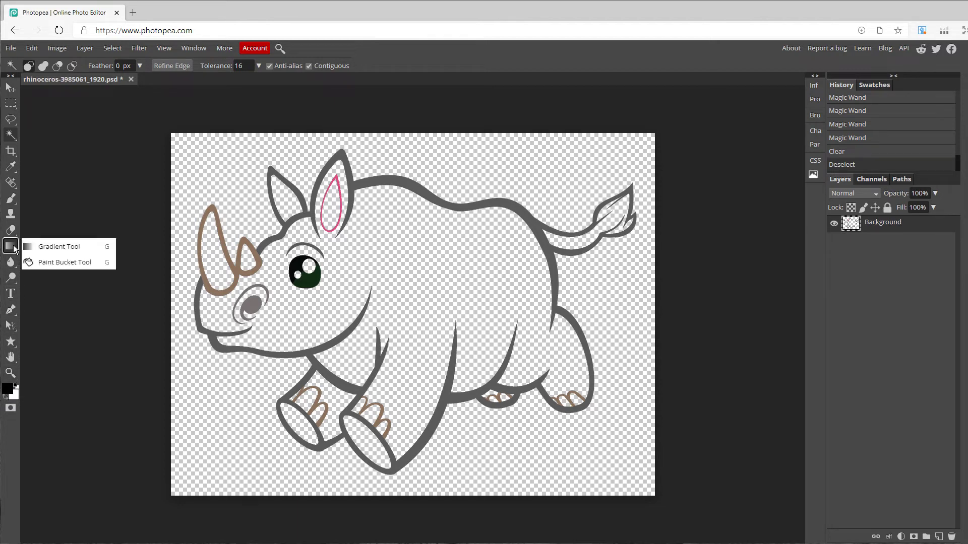
{"action": "left_click", "coordinate": [70, 264]}
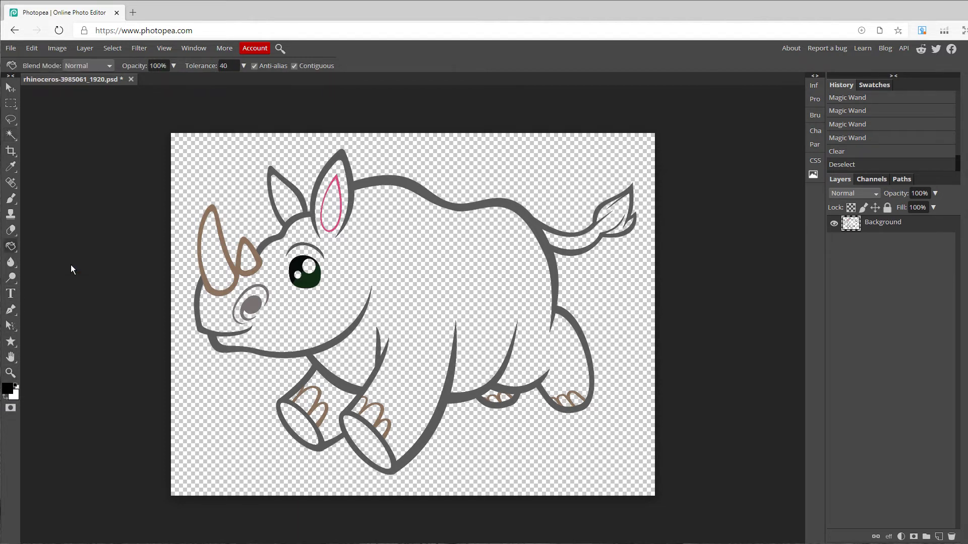
{"action": "left_click", "coordinate": [255, 305]}
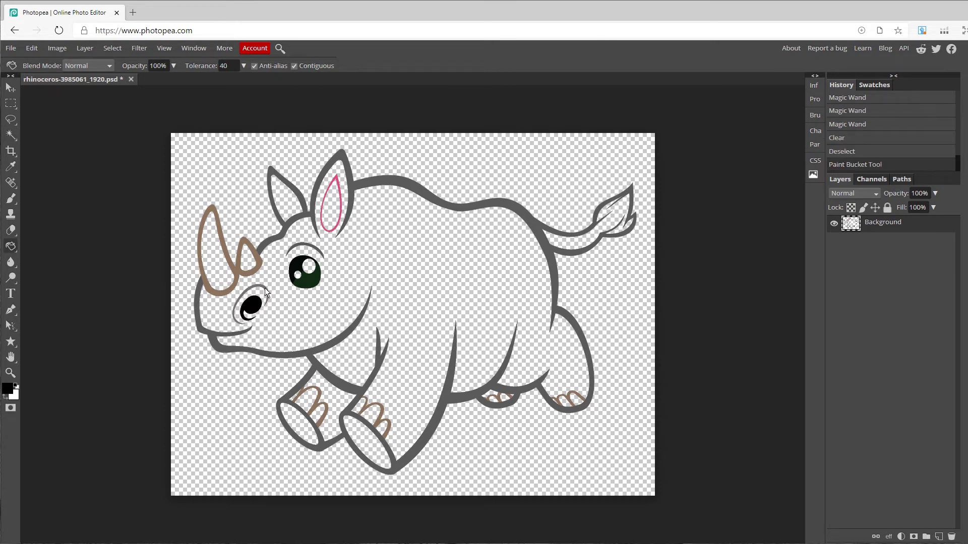
{"action": "left_click", "coordinate": [265, 286]}
{"action": "left_click", "coordinate": [264, 247]}
{"action": "left_click", "coordinate": [237, 285]}
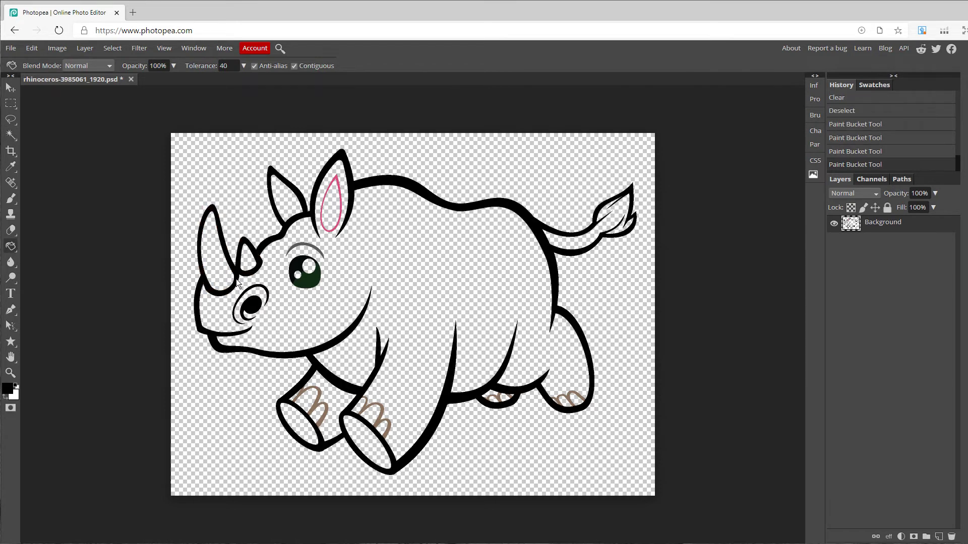
Step: Fill the pink inner-ear line, the green part of the eye and the brown toenail outlines with black
{"action": "left_click", "coordinate": [342, 207]}
{"action": "left_click", "coordinate": [313, 283]}
{"action": "left_click", "coordinate": [378, 419]}
{"action": "left_click", "coordinate": [324, 427]}
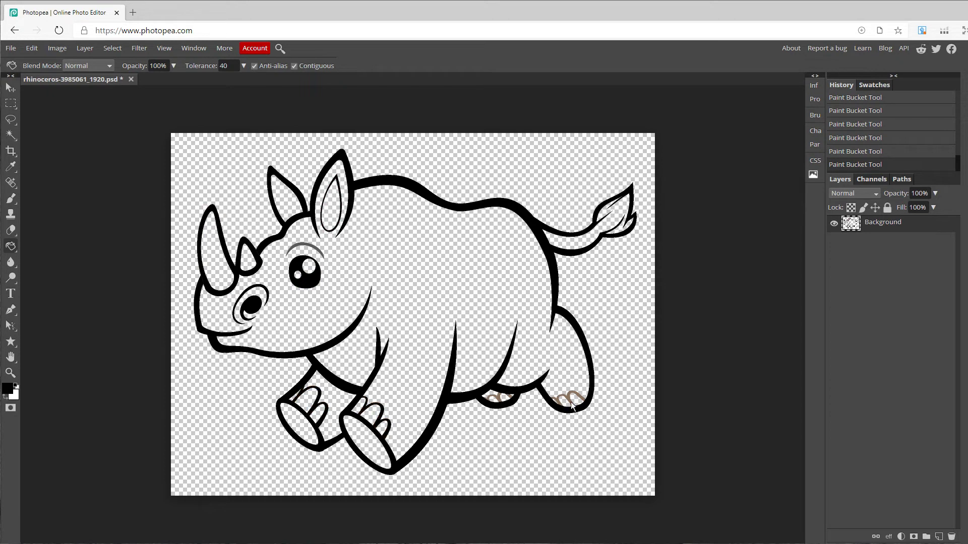
{"action": "left_click", "coordinate": [572, 406]}
{"action": "left_click", "coordinate": [501, 401]}
Step: Undo the last fill on the far hind foot, and fill the eyebrow line above the eye with black
{"action": "left_click", "coordinate": [11, 198]}
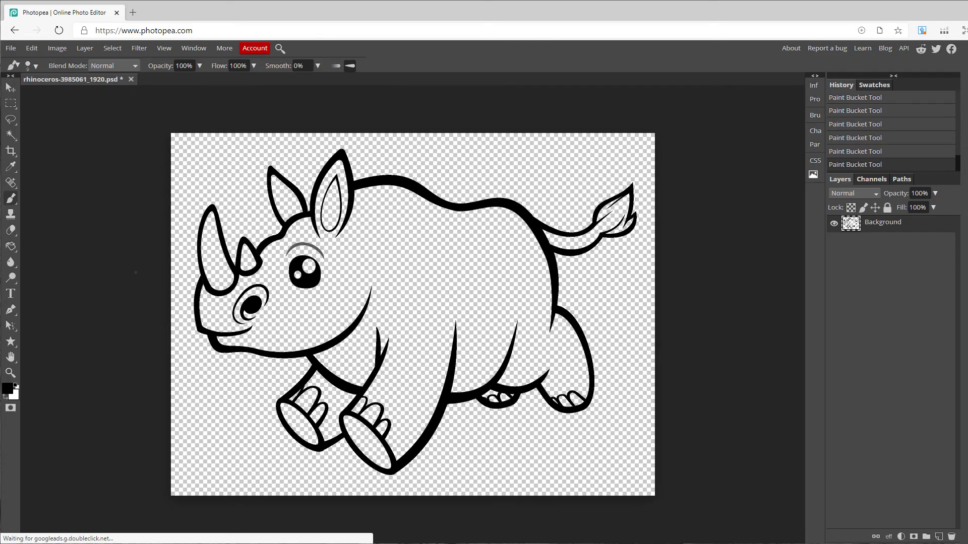
{"action": "key", "text": "ctrl+z"}
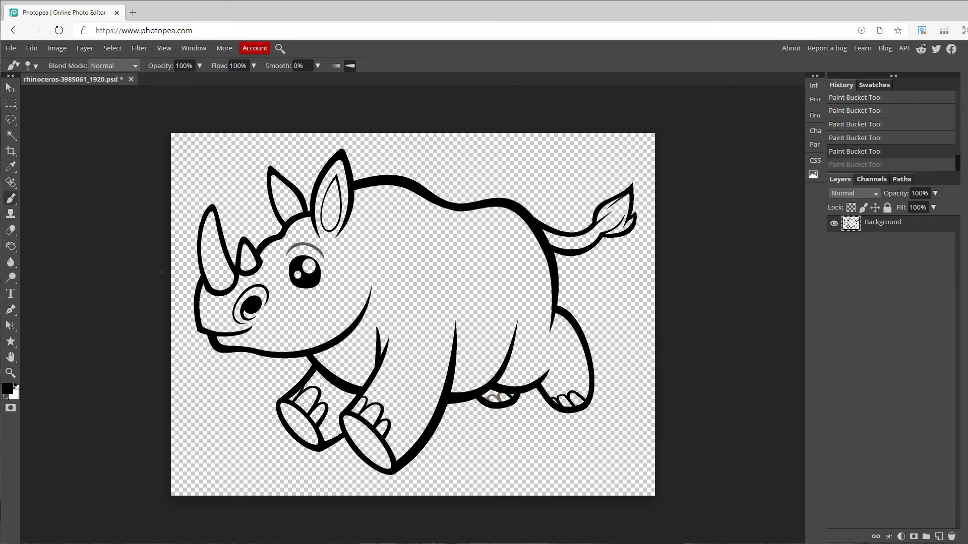
{"action": "left_click", "coordinate": [17, 247]}
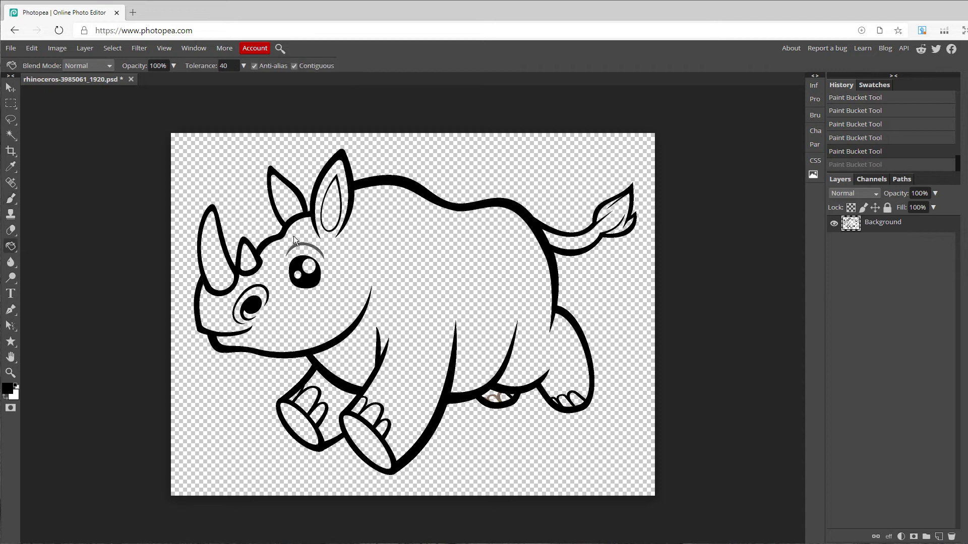
{"action": "left_click", "coordinate": [302, 247]}
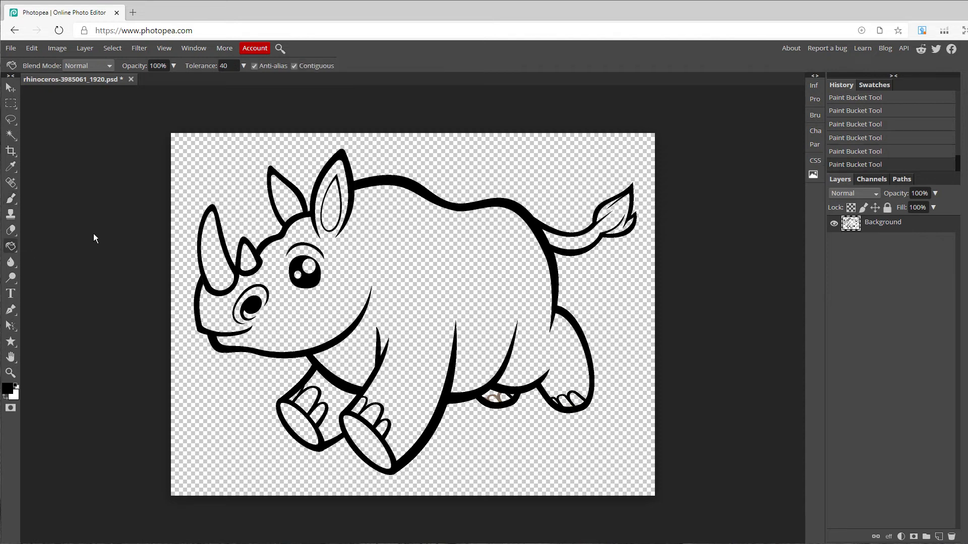
Step: Close the gap in the head outline between cheek and ear with a black Brush stroke at 100% smoothing
{"action": "left_click", "coordinate": [15, 201]}
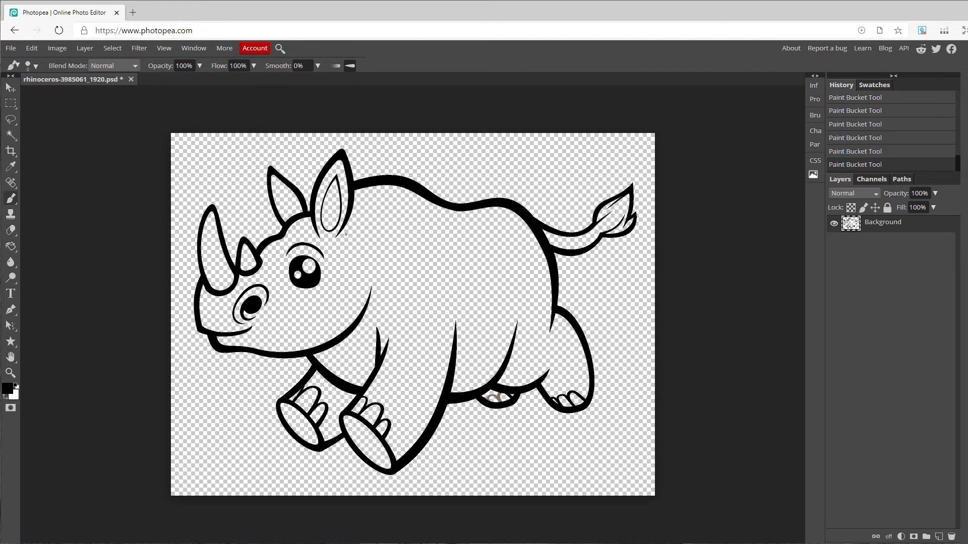
{"action": "scroll", "coordinate": [343, 264], "scroll_direction": "up", "scroll_amount": 2}
{"action": "mouse_move", "coordinate": [375, 372]}
{"action": "left_mouse_down"}
{"action": "mouse_move", "coordinate": [400, 316]}
{"action": "mouse_move", "coordinate": [393, 243]}
{"action": "mouse_move", "coordinate": [335, 170]}
{"action": "left_mouse_up"}
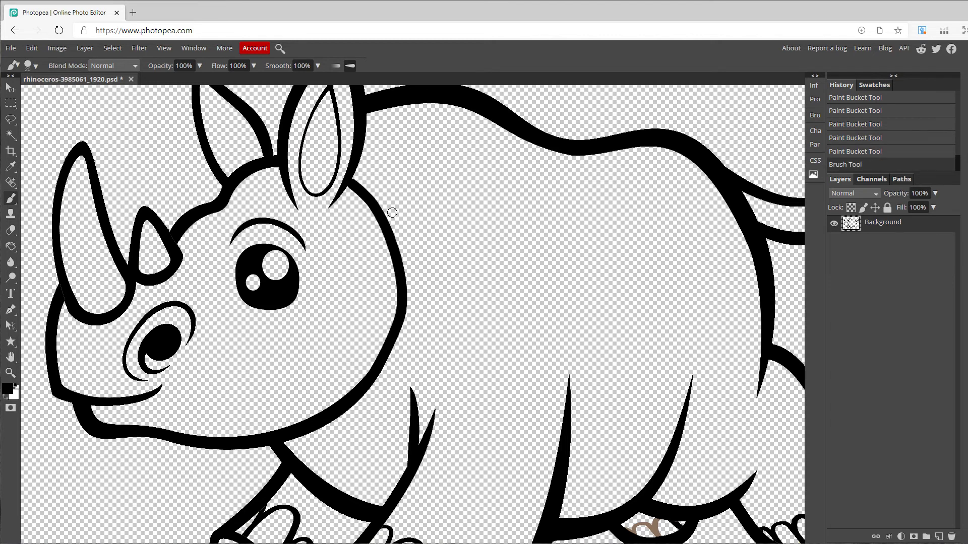
Step: Brush in the missing upper outlines of the near hind and front legs, and erase the body line's end inside the hind leg
{"action": "scroll", "coordinate": [561, 451], "scroll_direction": "right", "scroll_amount": 3}
{"action": "scroll", "coordinate": [561, 450], "scroll_direction": "down", "scroll_amount": 1}
{"action": "mouse_move", "coordinate": [515, 385]}
{"action": "left_mouse_down"}
{"action": "mouse_move", "coordinate": [525, 330]}
{"action": "mouse_move", "coordinate": [574, 294]}
{"action": "mouse_move", "coordinate": [619, 301]}
{"action": "left_mouse_up"}
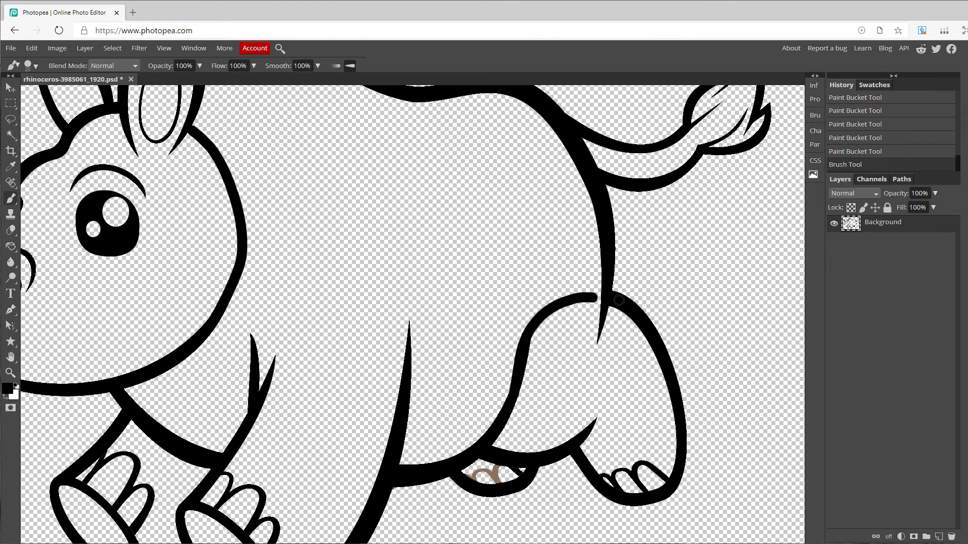
{"action": "left_click_drag", "start_coordinate": [619, 301], "coordinate": [633, 305]}
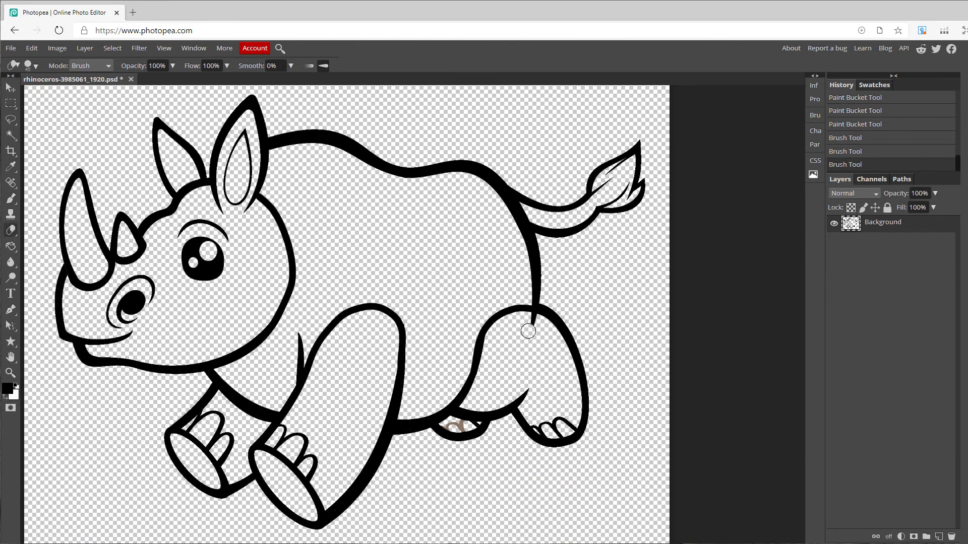
{"action": "left_click_drag", "start_coordinate": [525, 328], "coordinate": [543, 347]}
{"action": "scroll", "coordinate": [486, 340], "scroll_direction": "down", "scroll_amount": 2}
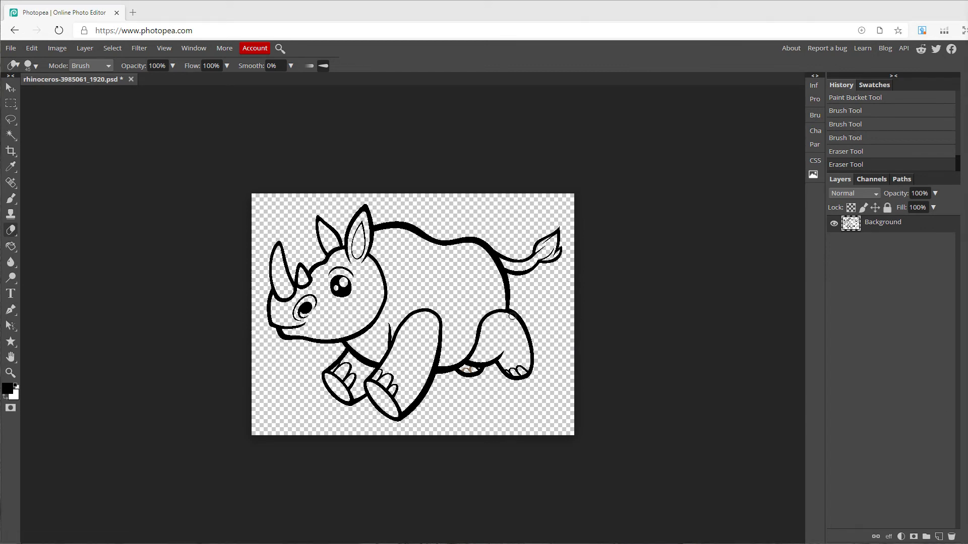
Step: Select the empty areas inside the rhinoceros's front and hind legs with the Magic Wand
{"action": "key", "text": "w"}
{"action": "left_click", "coordinate": [498, 326]}
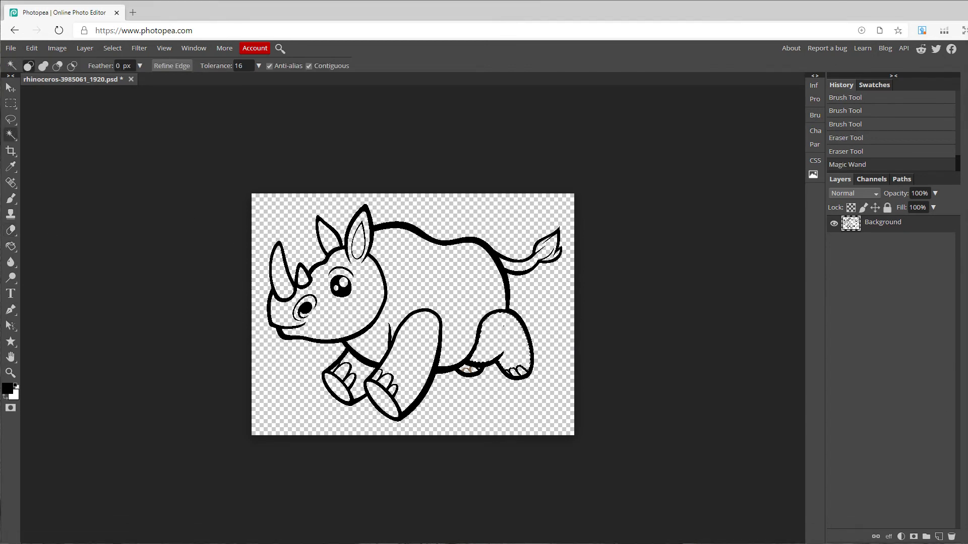
{"action": "left_click", "coordinate": [419, 352]}
{"action": "left_click", "coordinate": [506, 386]}
{"action": "left_click", "coordinate": [466, 370]}
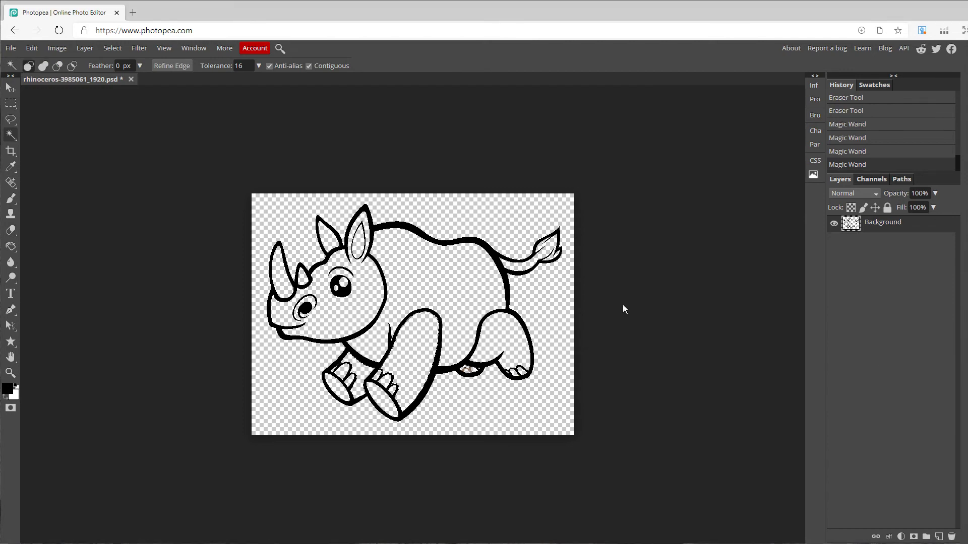
{"action": "left_click", "coordinate": [501, 335]}
Step: Add a pattern fill layer to the selected leg areas using the white hexagon line pattern, scaled to 15%
{"action": "left_click", "coordinate": [85, 48]}
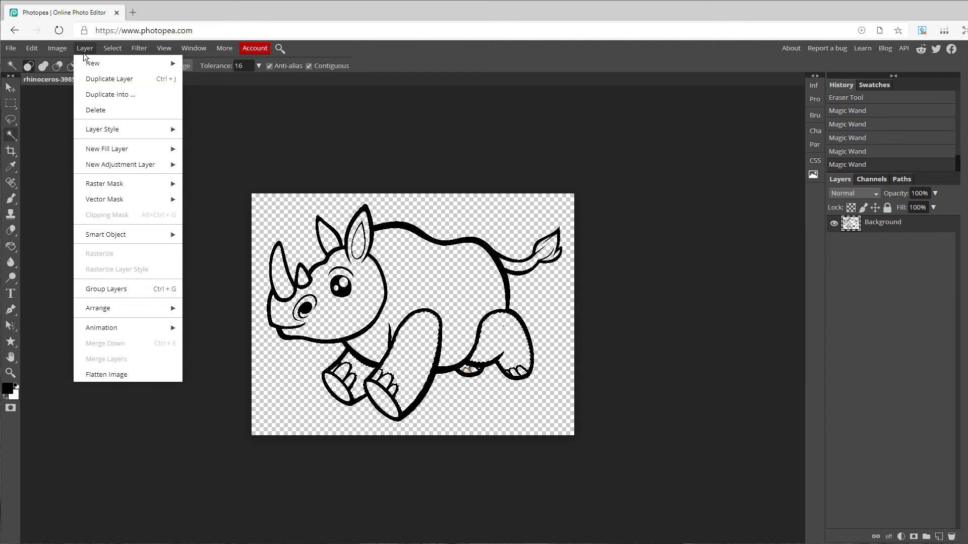
{"action": "mouse_move", "coordinate": [180, 152]}
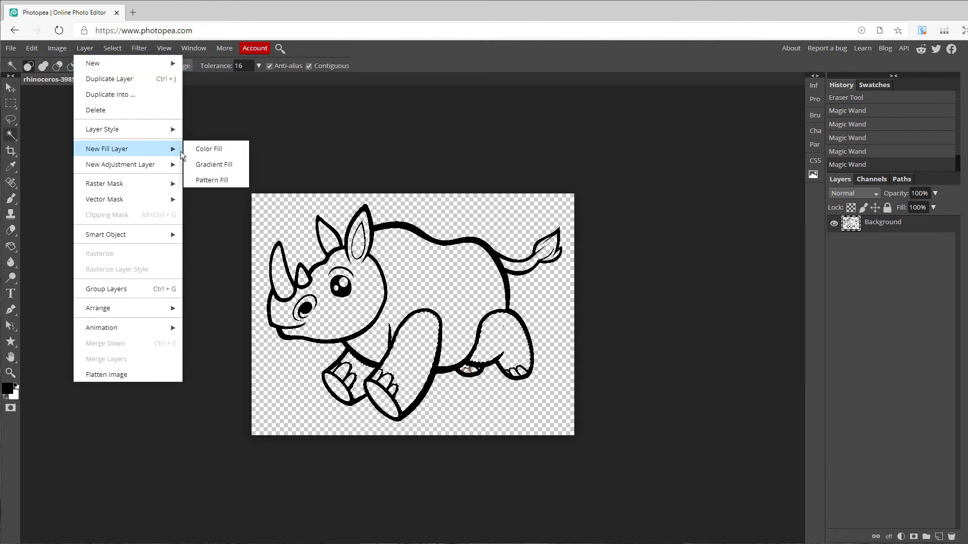
{"action": "left_click", "coordinate": [222, 180]}
{"action": "left_click", "coordinate": [698, 153]}
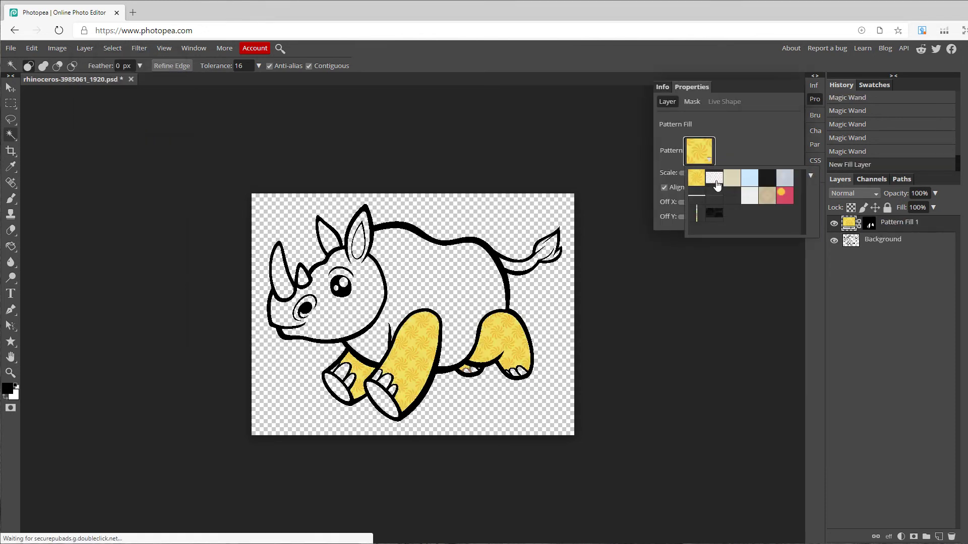
{"action": "left_click", "coordinate": [716, 179]}
{"action": "left_click_drag", "start_coordinate": [706, 173], "coordinate": [694, 172]}
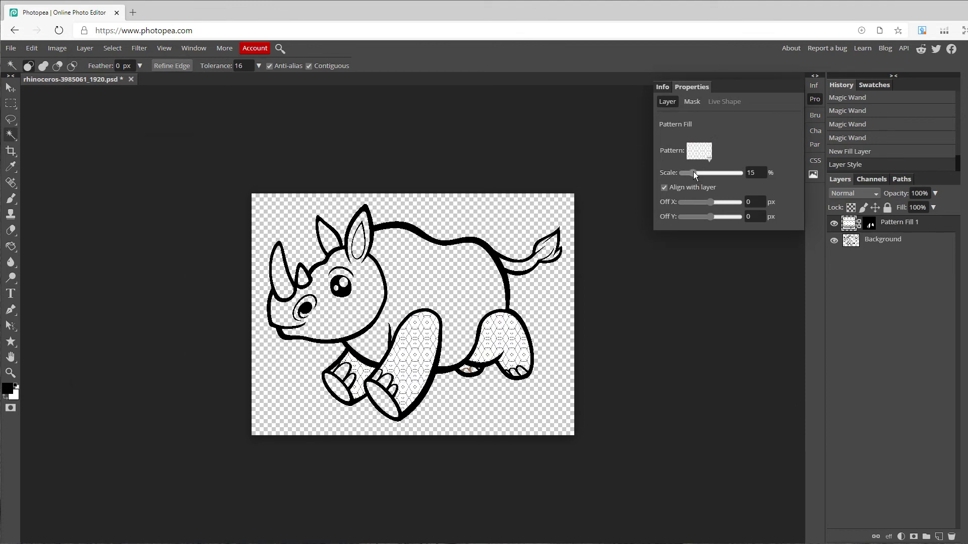